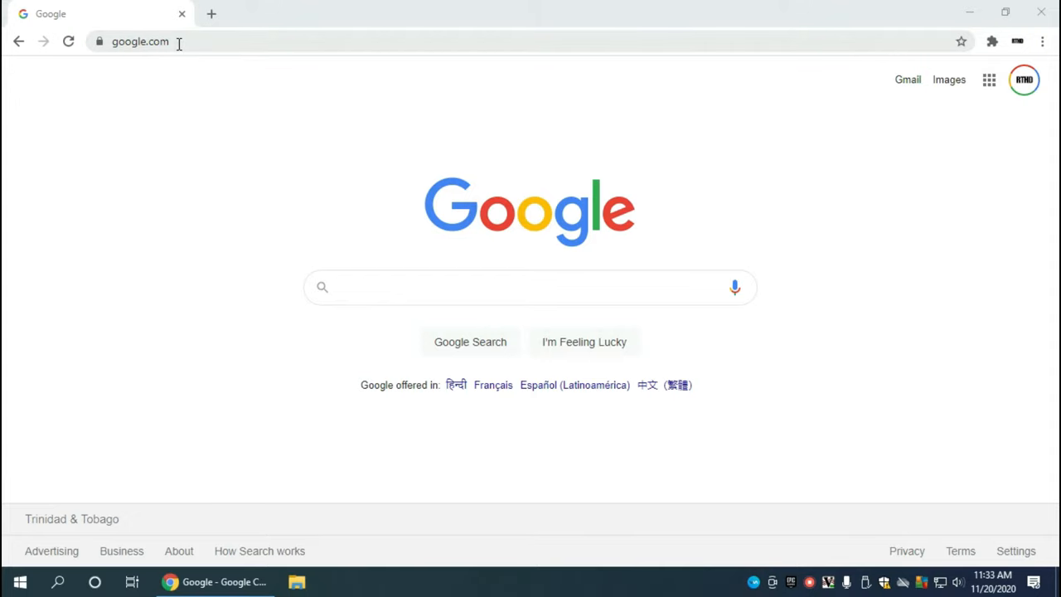
Run a Google search for 'xampp' from the Chrome search box.
click(174, 111)
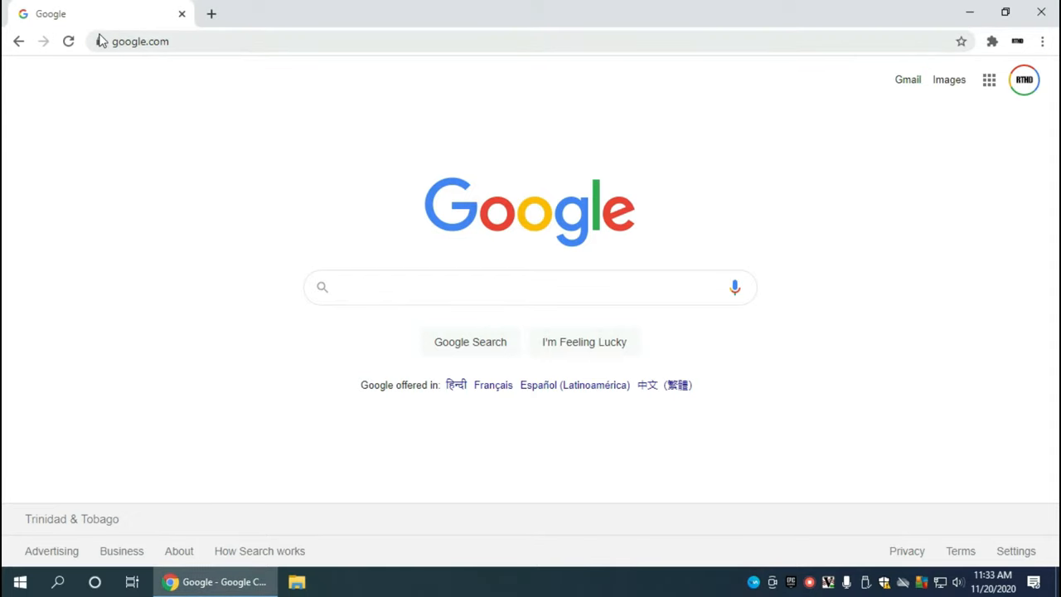
click(362, 286)
text(xampp)
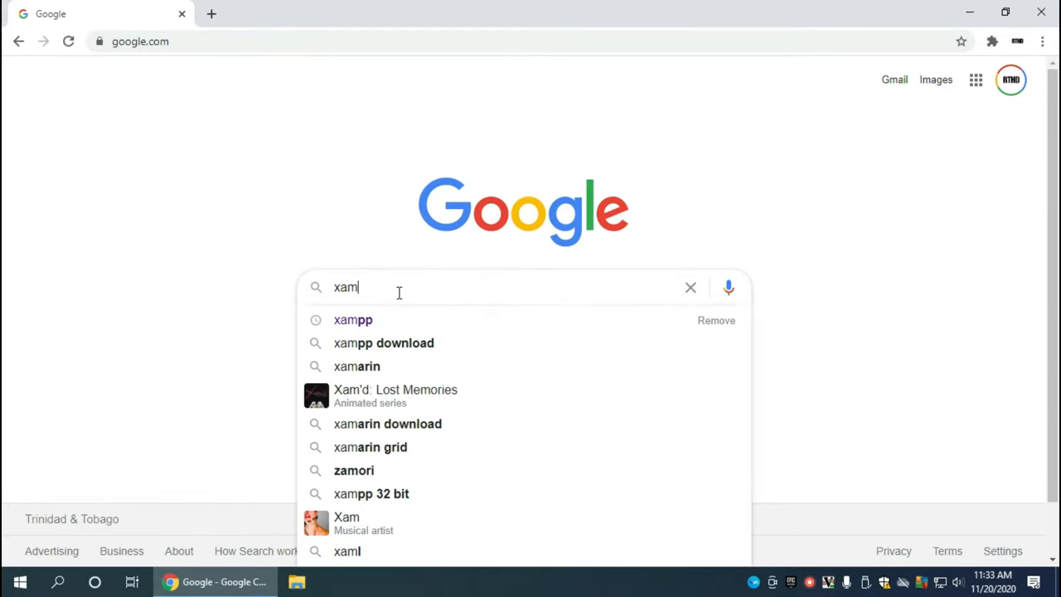
key(Return)
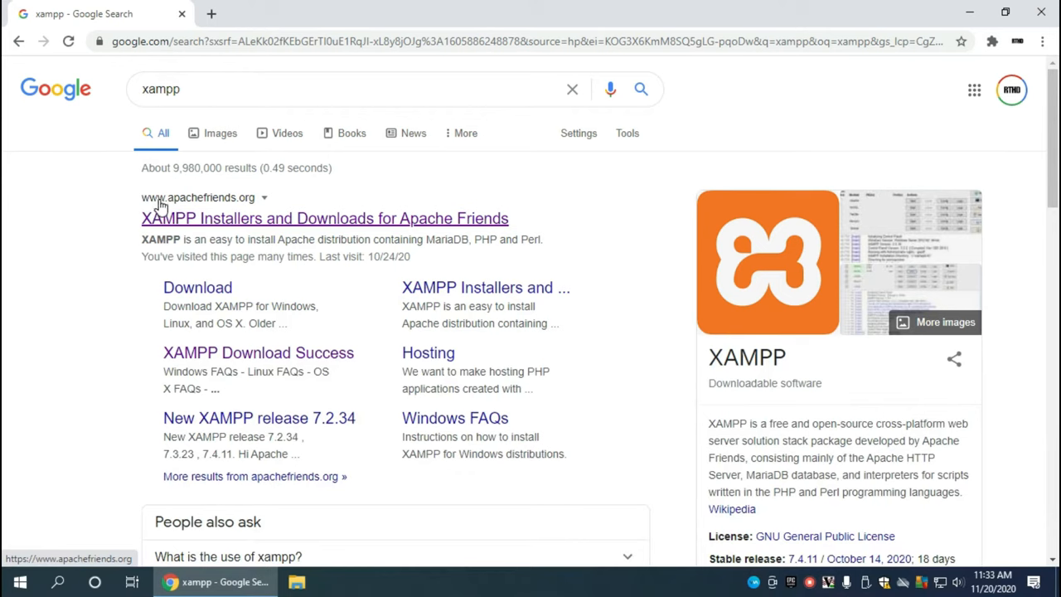
Download the XAMPP for Windows installer from apachefriends.org.
click(189, 217)
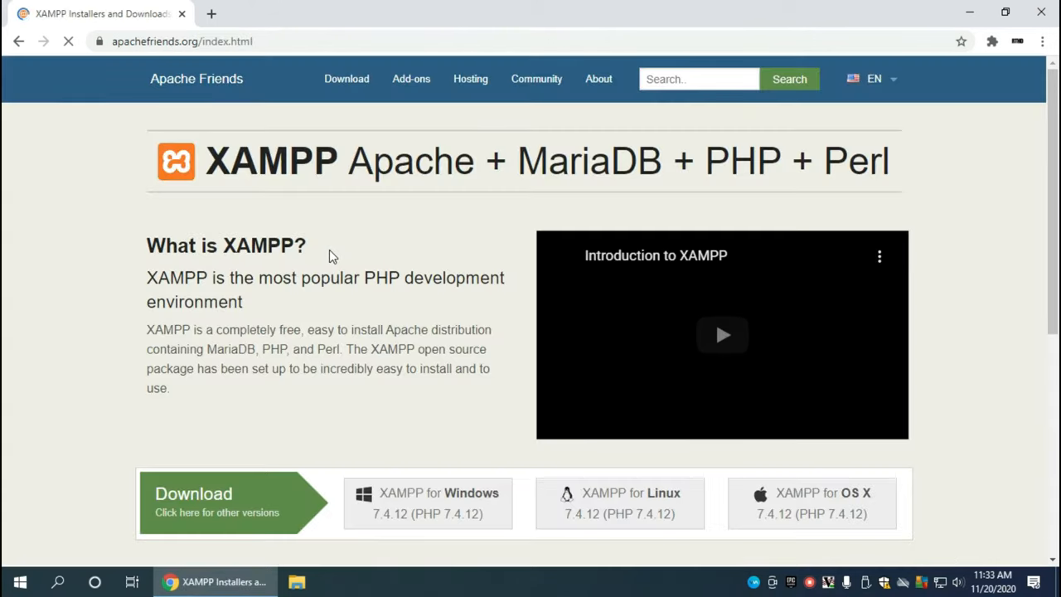
scroll(329, 250, down, 3)
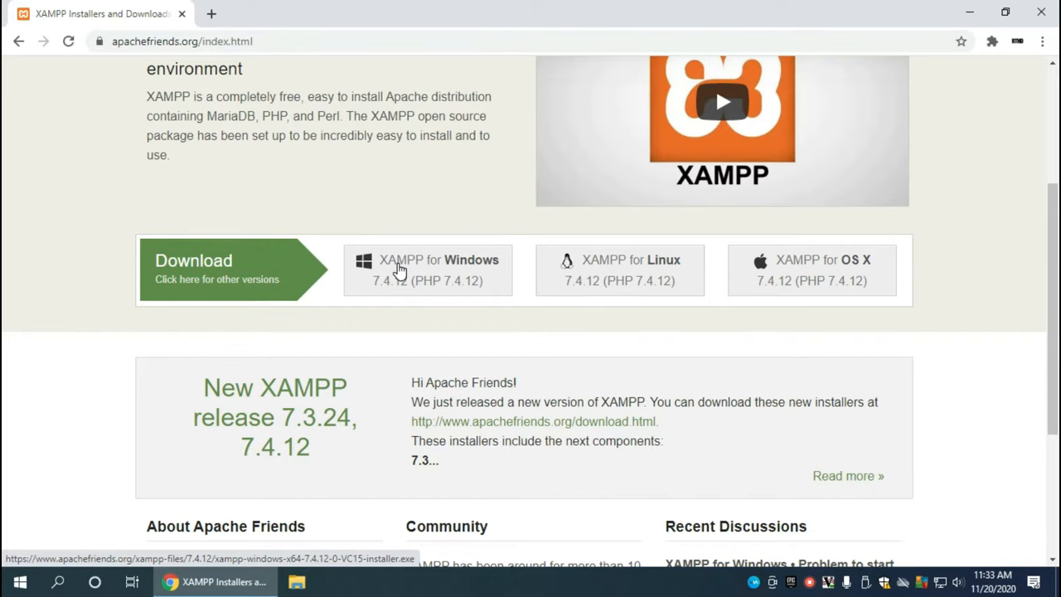
click(400, 267)
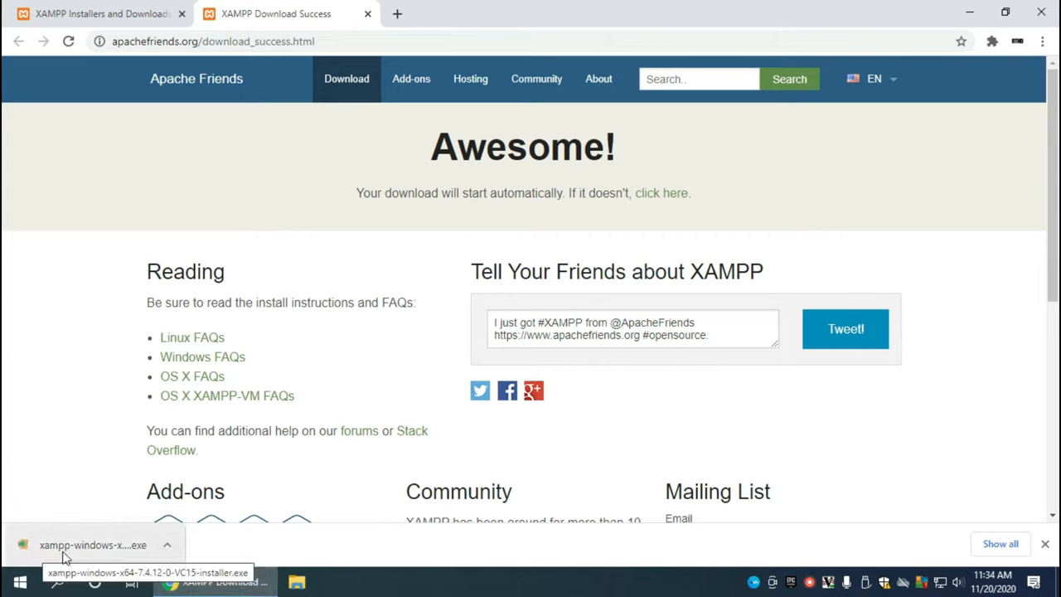
Launch the downloaded installer and accept the antivirus and UAC warnings.
click(71, 547)
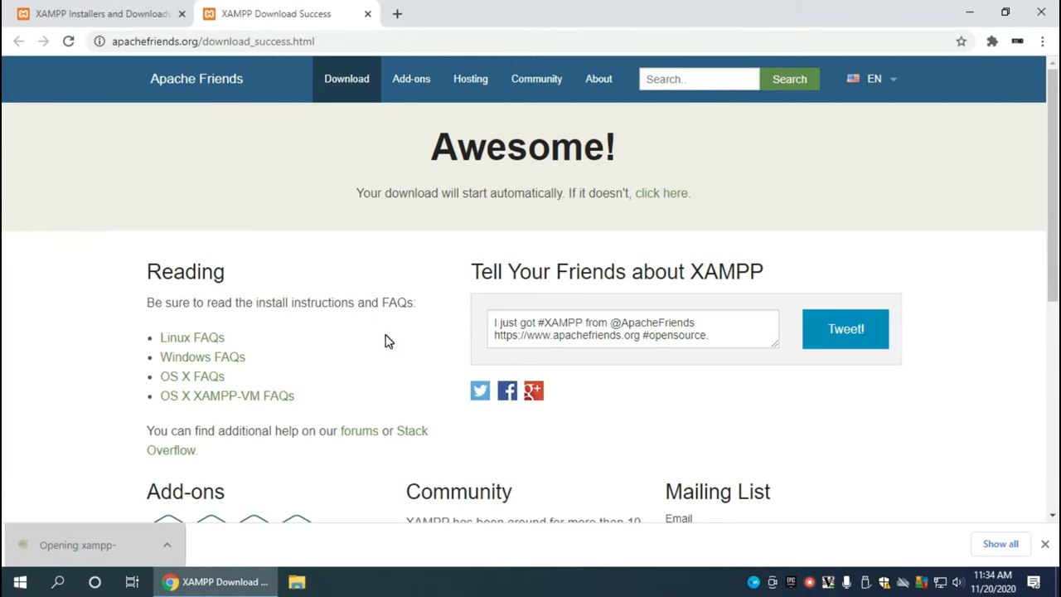
click(1036, 15)
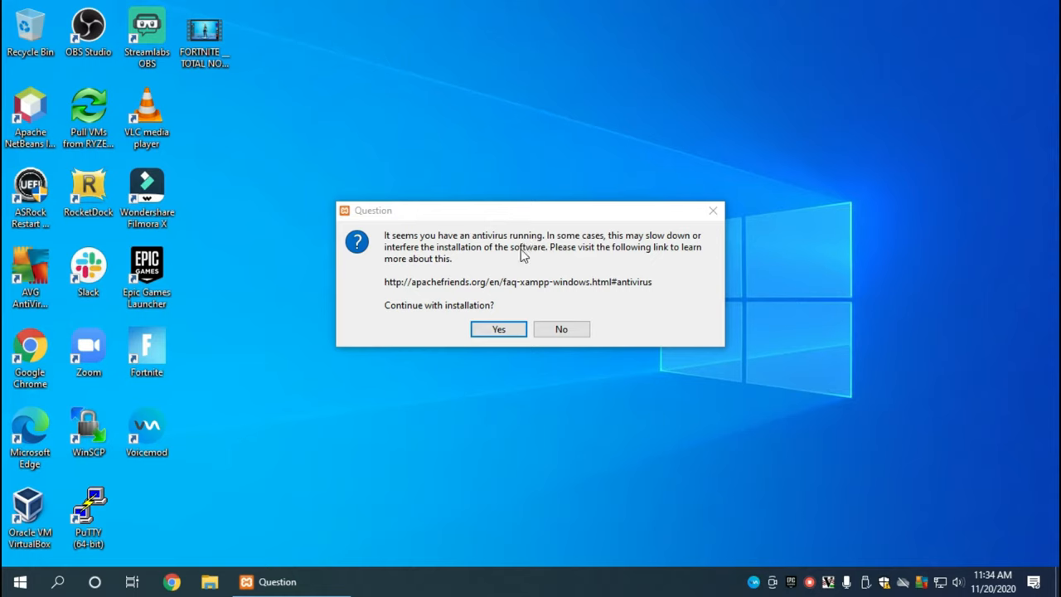
click(506, 333)
click(505, 333)
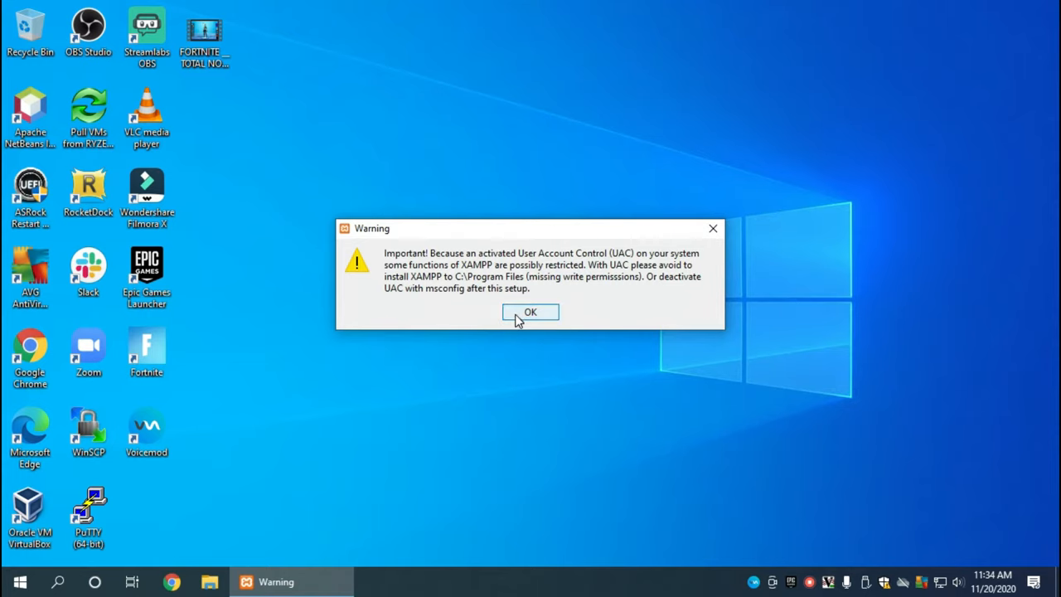
click(530, 312)
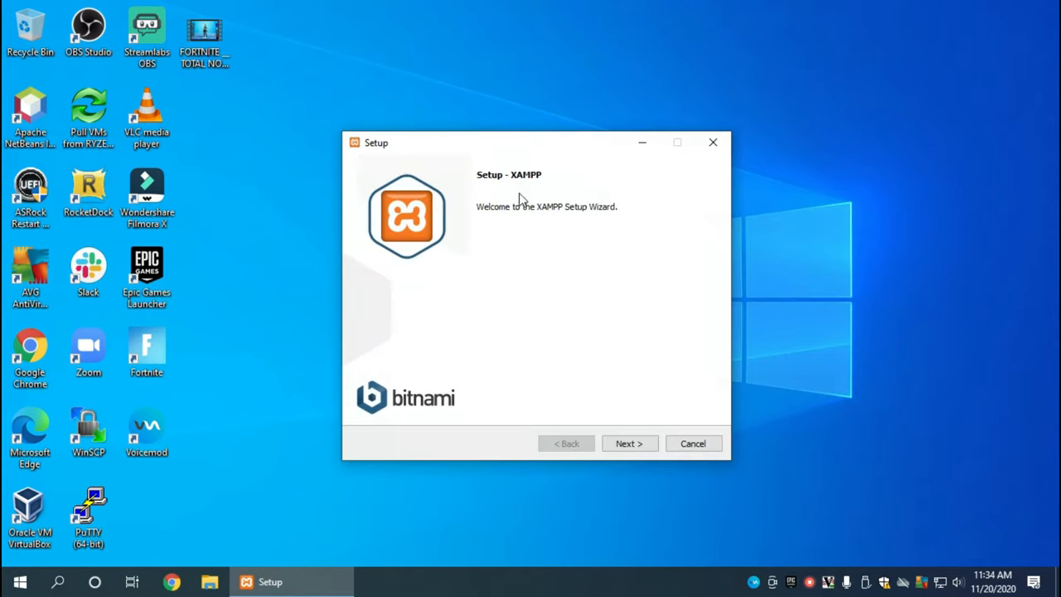
Pass the Welcome page keeping all default components checked.
click(629, 446)
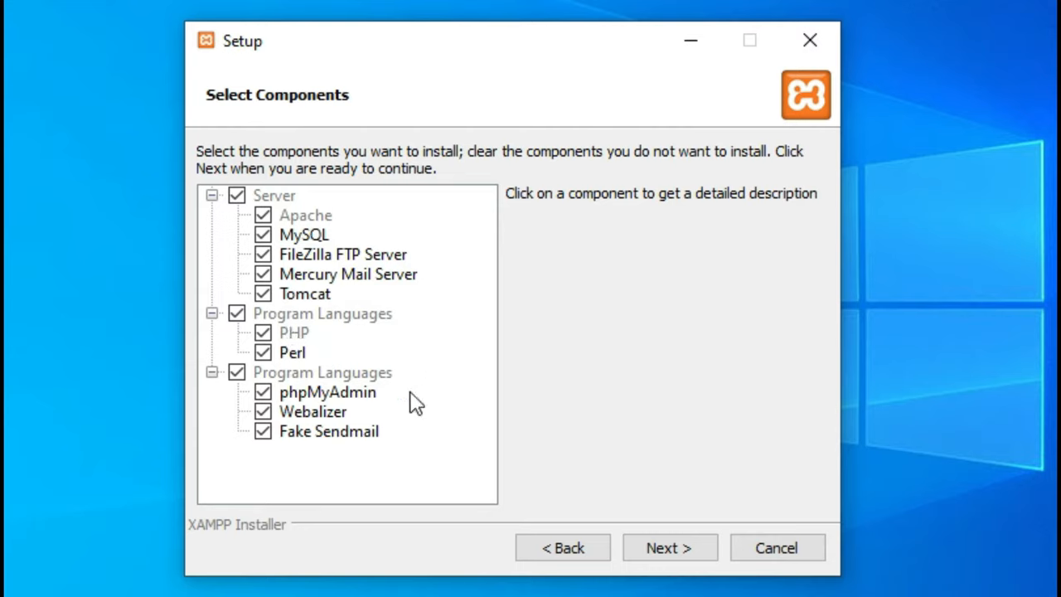
click(663, 551)
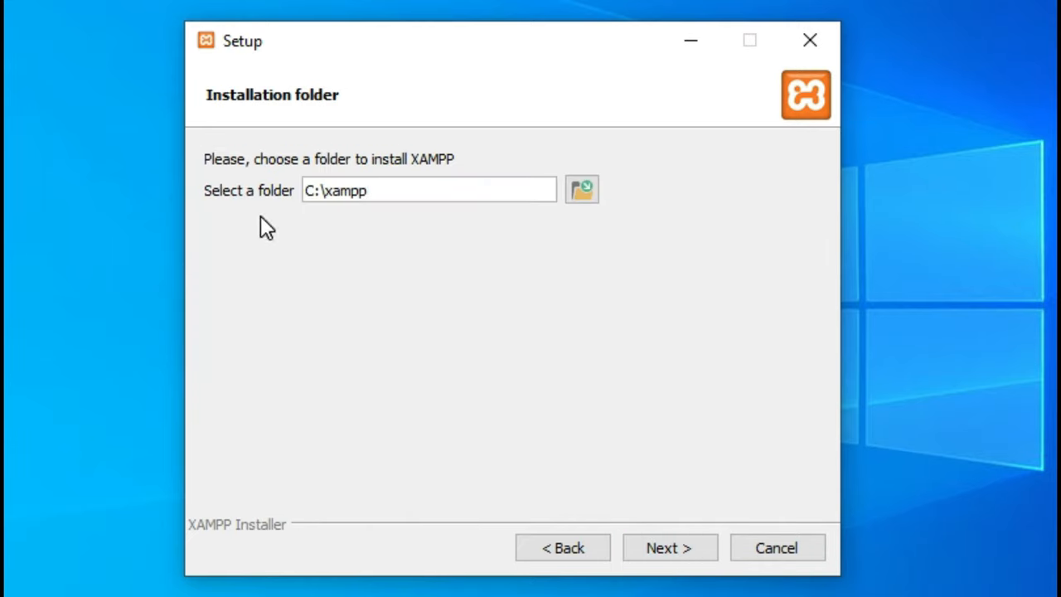
Change the installation folder from C:\xampp to d:\xampp and continue.
drag(305, 191, 378, 189)
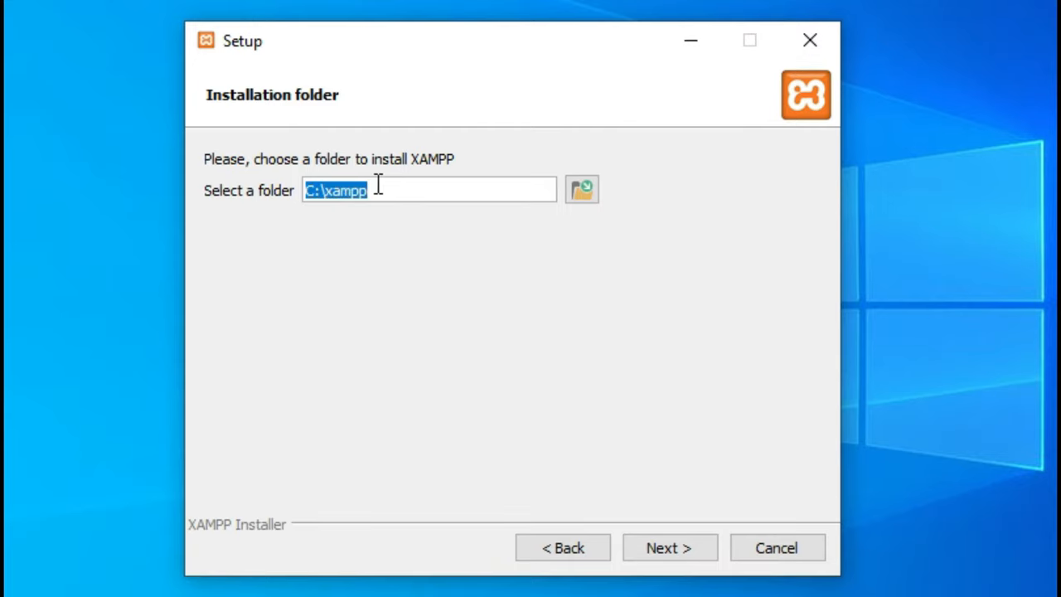
click(317, 190)
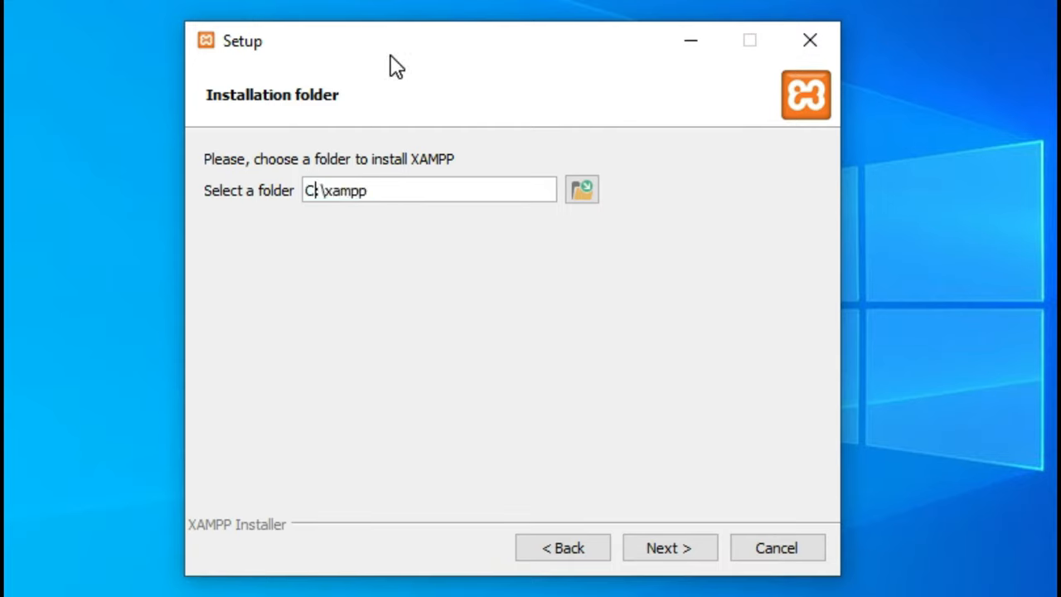
key(BackSpace)
text(d)
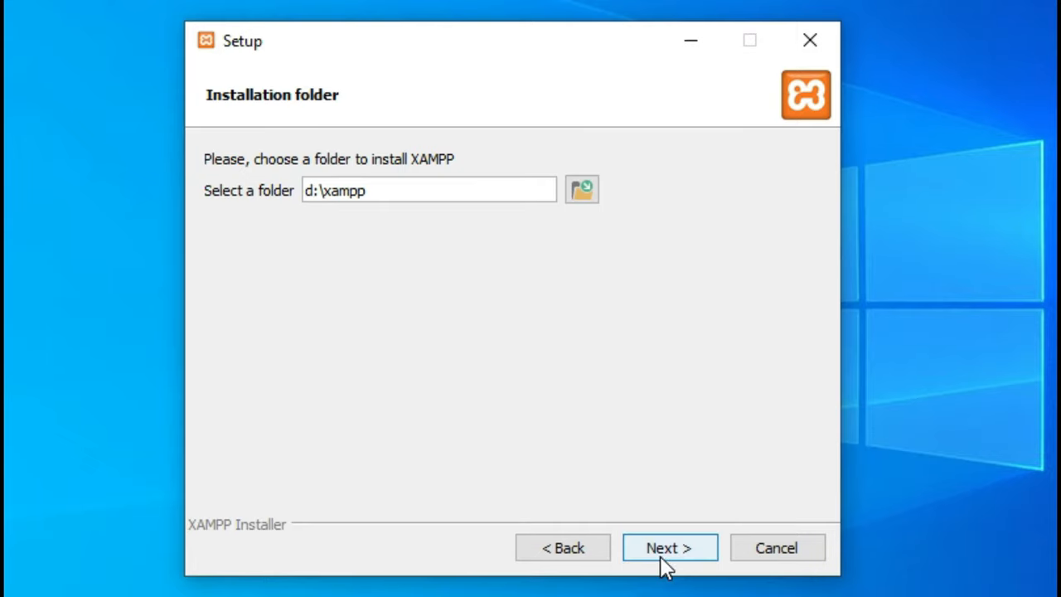
click(668, 549)
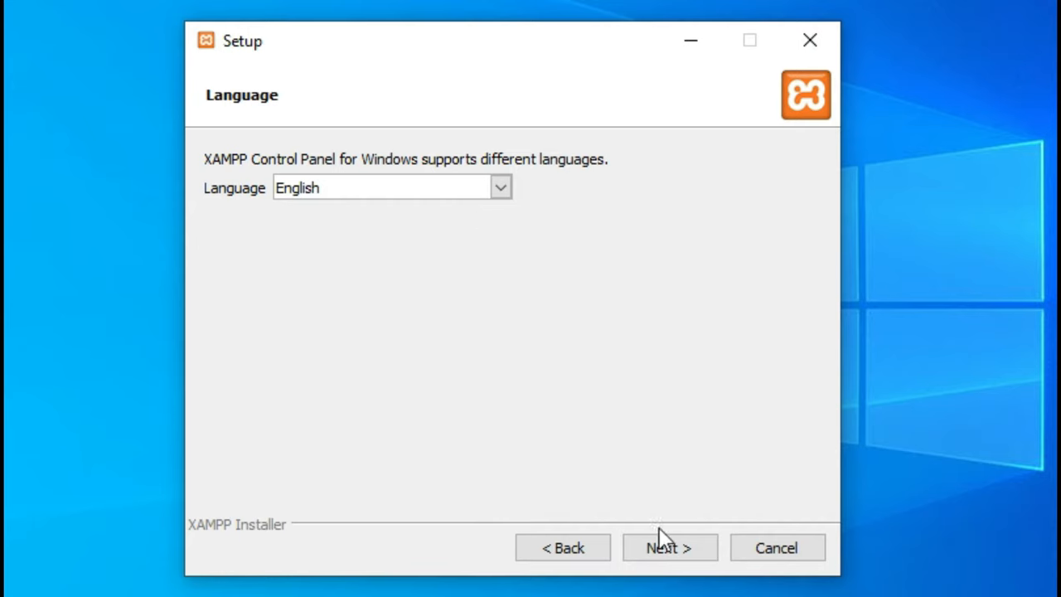
Keep English, skip the Bitnami page and start installing XAMPP.
click(663, 547)
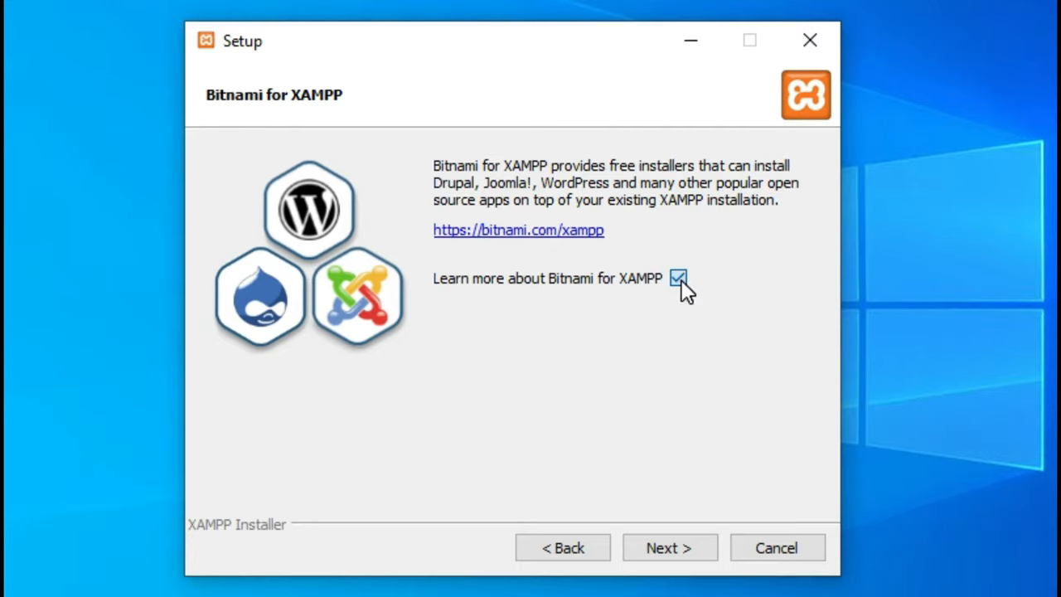
click(669, 548)
click(680, 554)
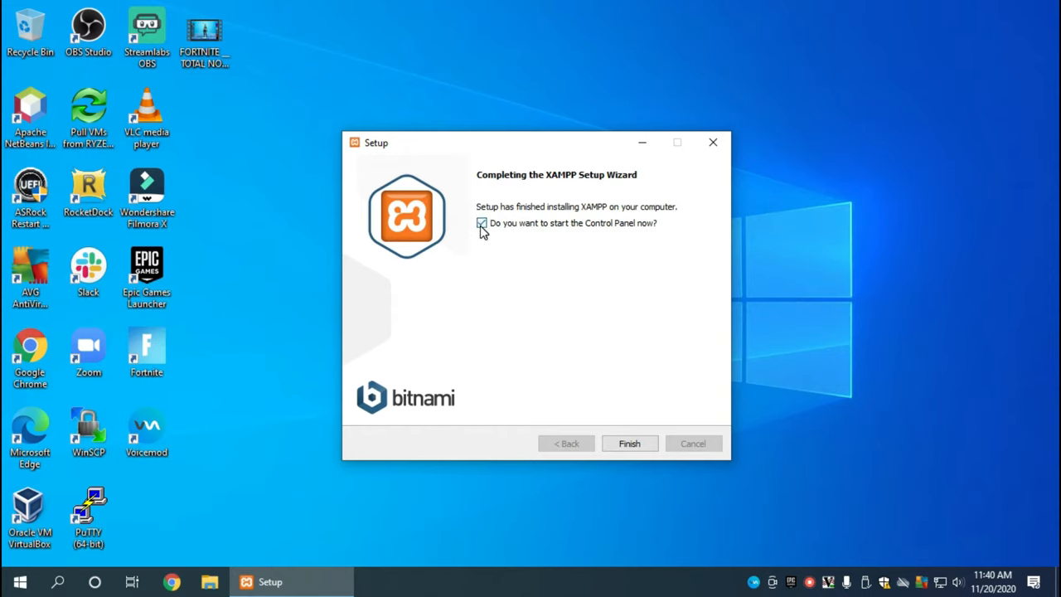
Finish setup launching the Control Panel and centre its window on the desktop.
click(629, 444)
click(629, 444)
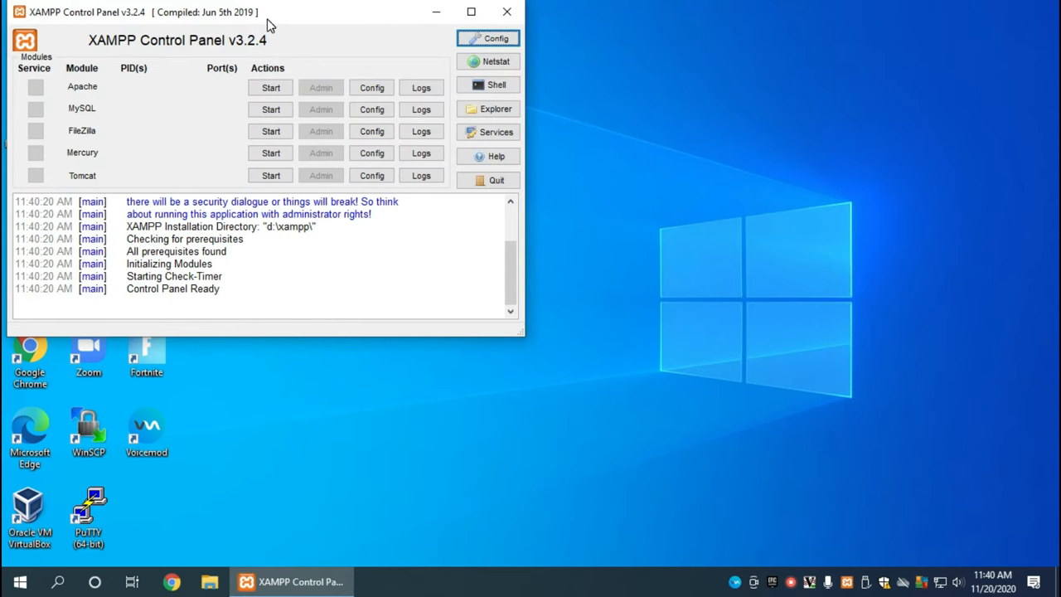
drag(269, 23, 512, 151)
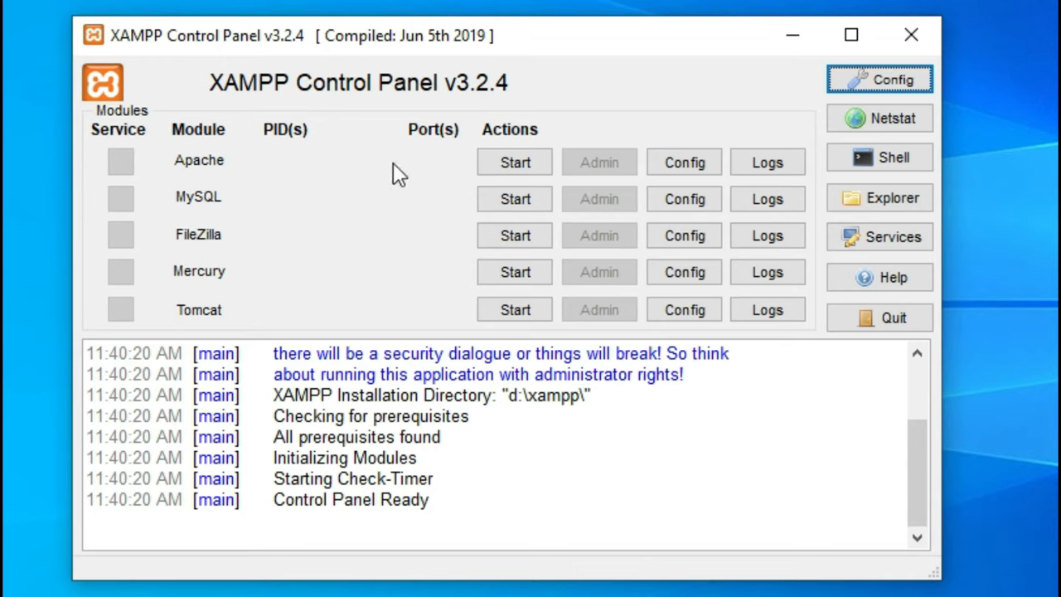
Start Apache and MySQL and allow mysqld through the firewall on private and public networks.
click(515, 162)
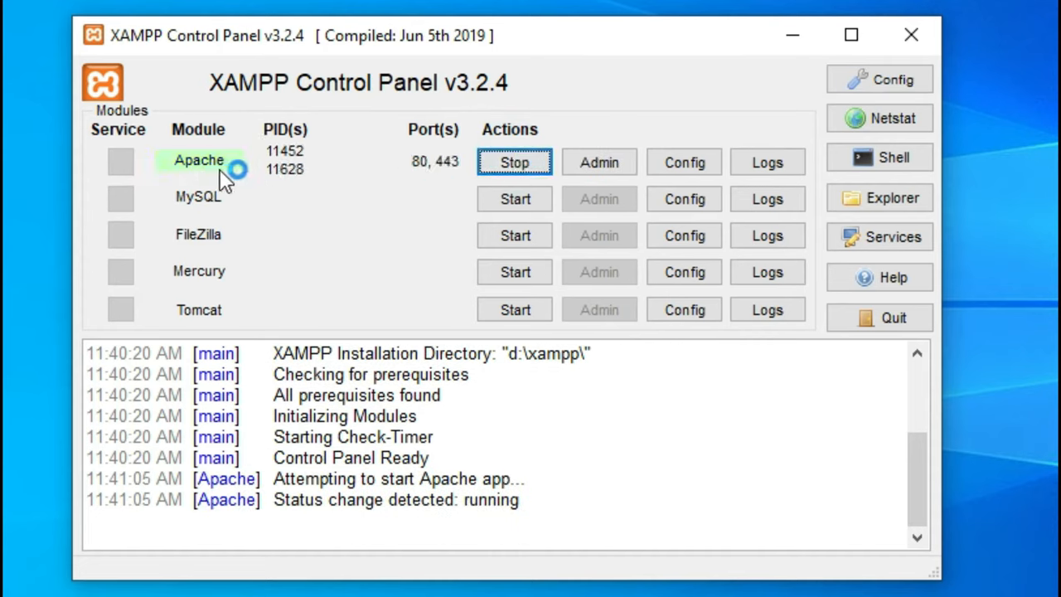
click(514, 199)
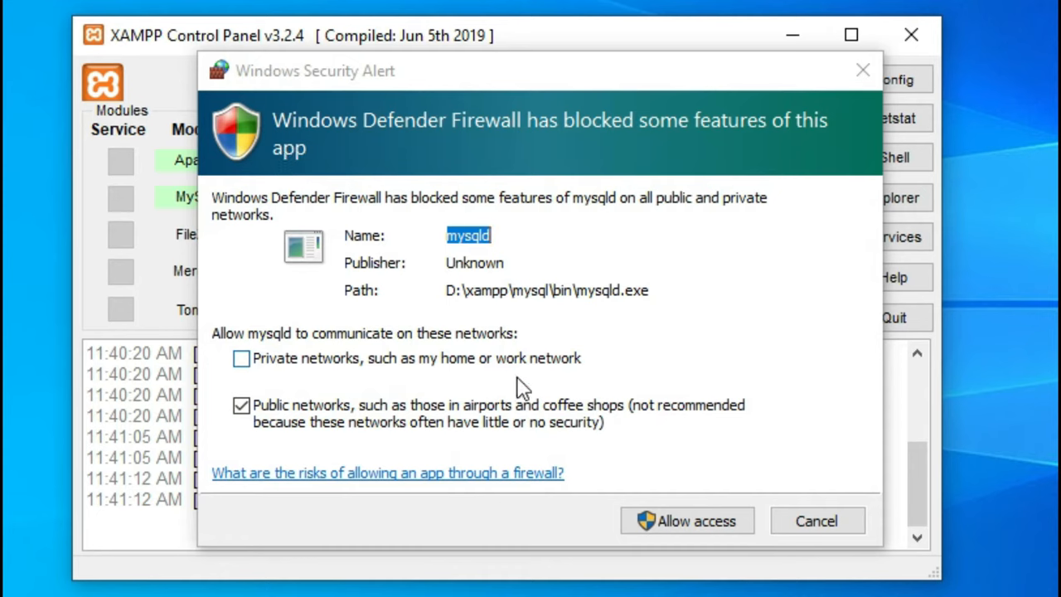
click(241, 359)
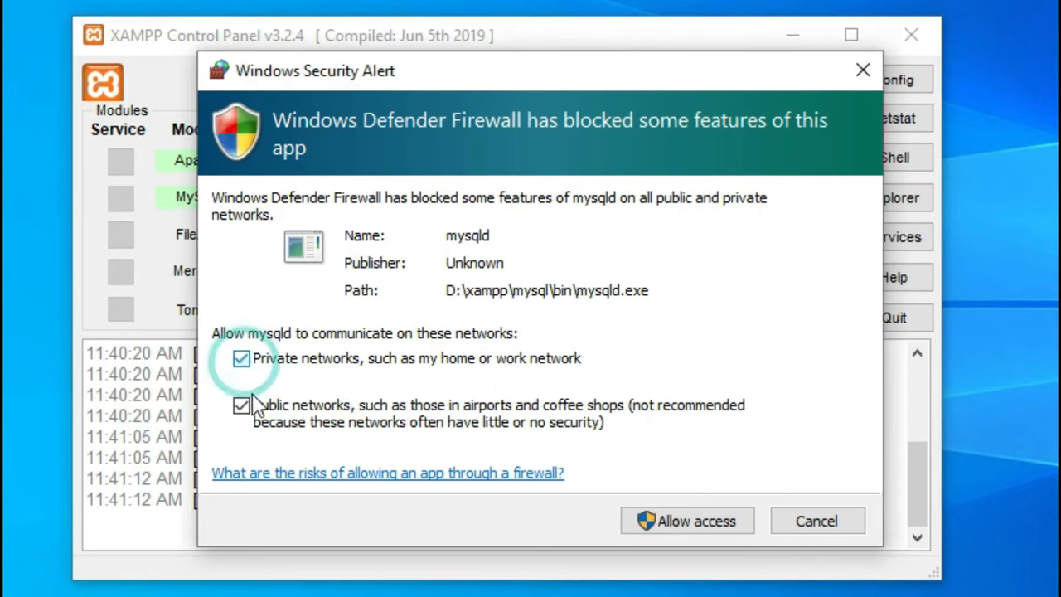
click(681, 524)
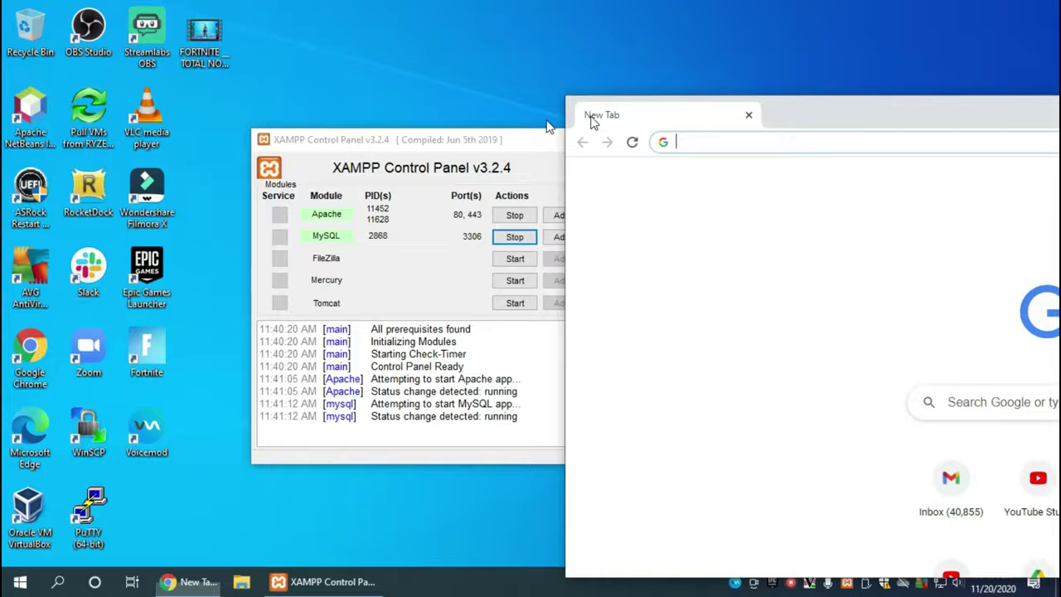
Load 127.0.0.1 in Chrome, dropping the autocompleted geoserver address.
drag(592, 124, 130, 52)
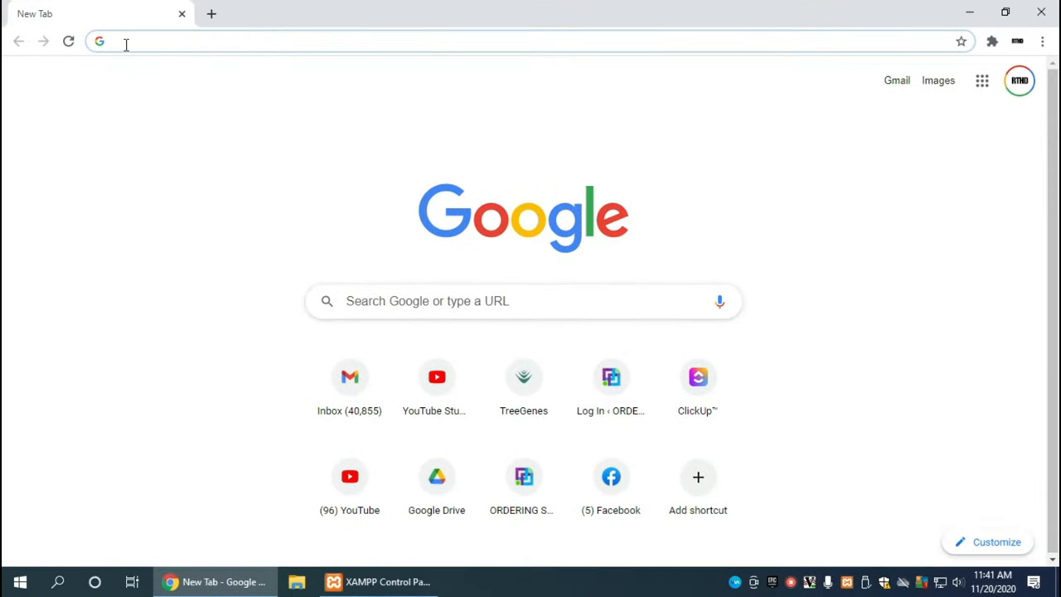
click(124, 41)
click(91, 446)
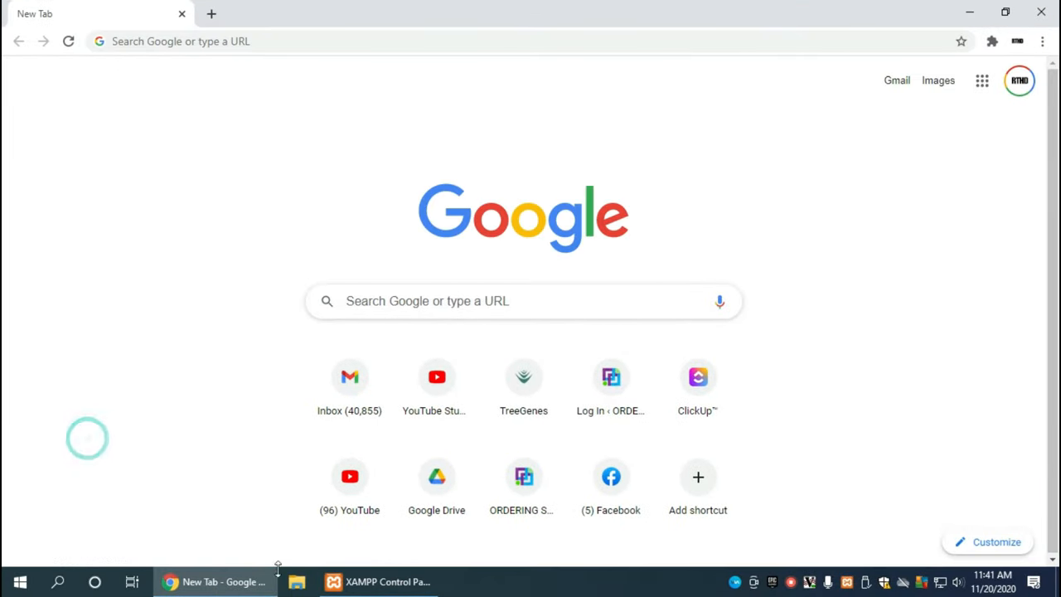
click(376, 581)
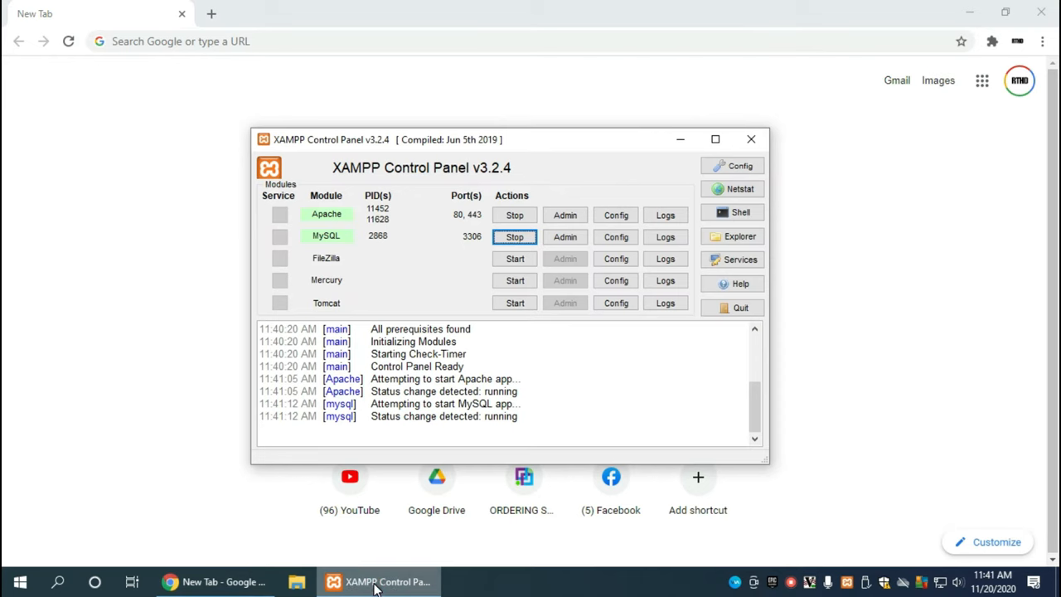
click(376, 581)
click(132, 41)
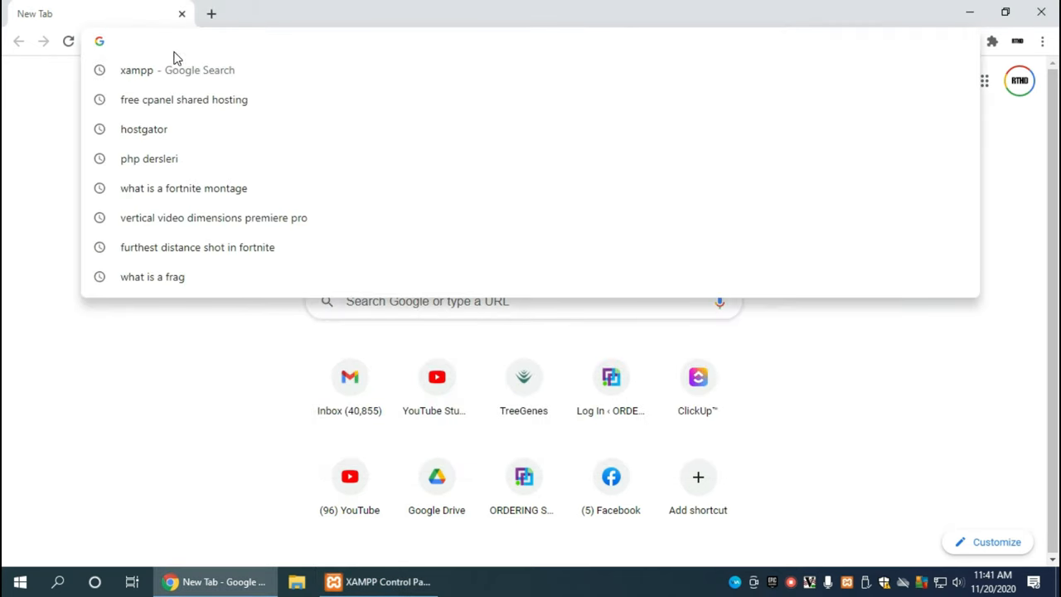
text(12)
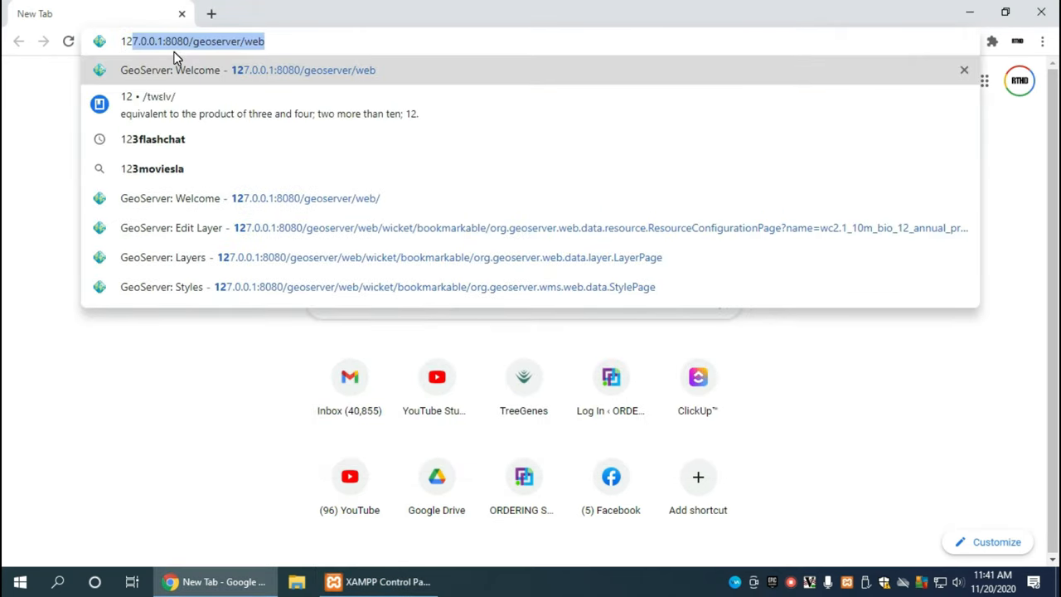
text(7.0.0.1)
key(Delete)
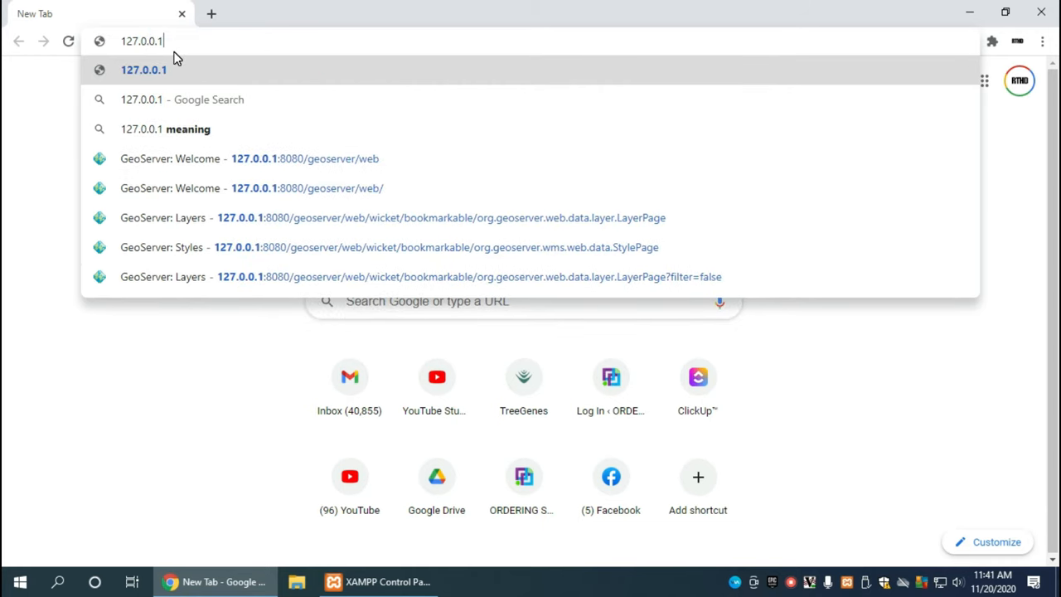
key(Return)
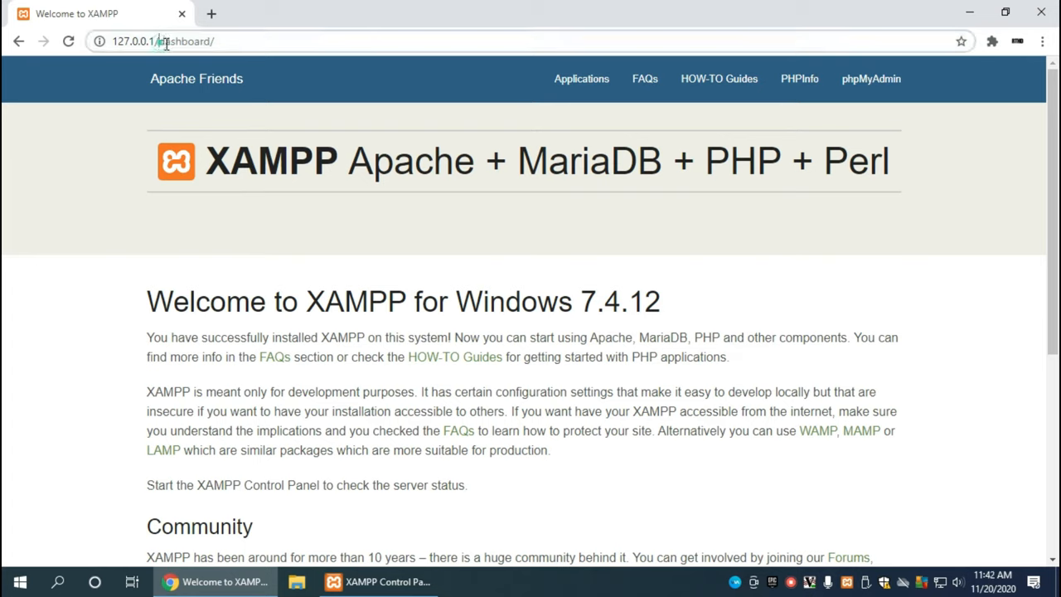
Inspect the dashboard part of the address and return focus to the XAMPP welcome page.
drag(158, 41, 219, 43)
click(232, 42)
click(362, 437)
scroll(362, 445, down, 2)
scroll(362, 445, down, 2)
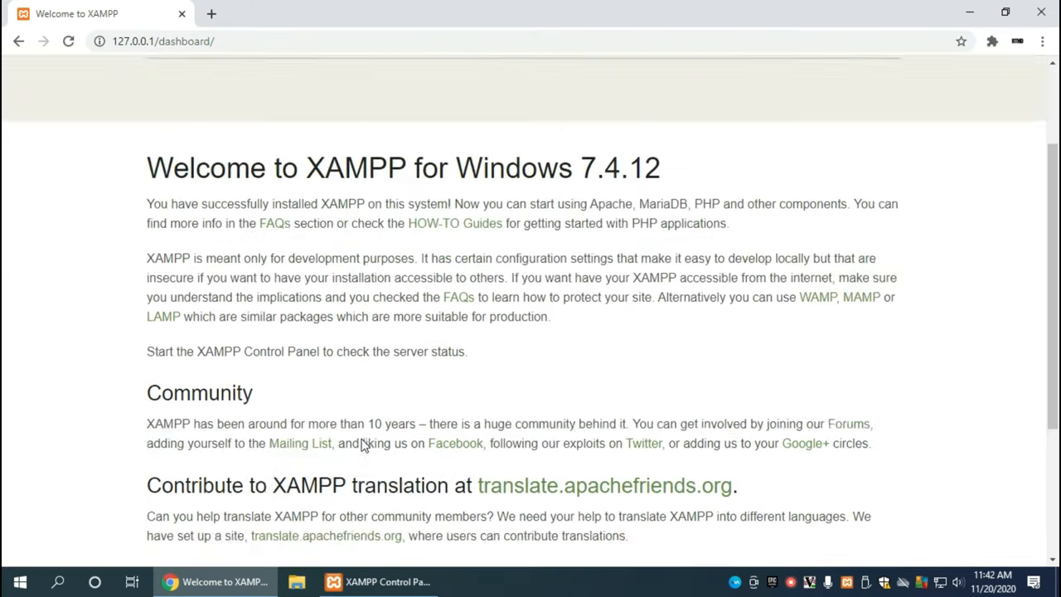
scroll(362, 445, up, 5)
scroll(362, 445, up, 1)
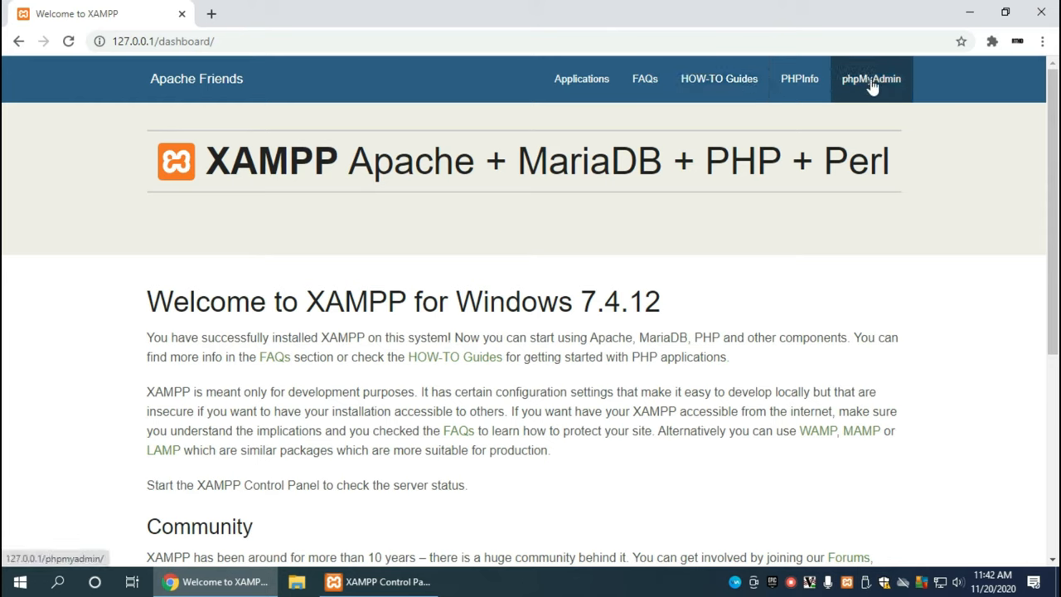
click(800, 78)
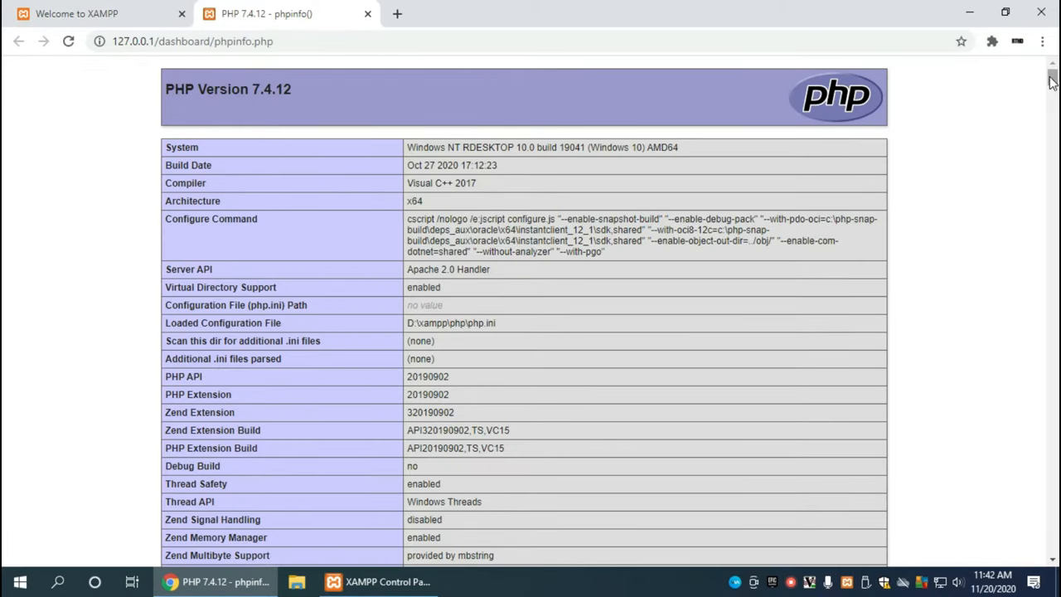
mouse_move(1053, 76)
mouse_down()
mouse_move(1053, 498)
mouse_move(1053, 71)
mouse_up()
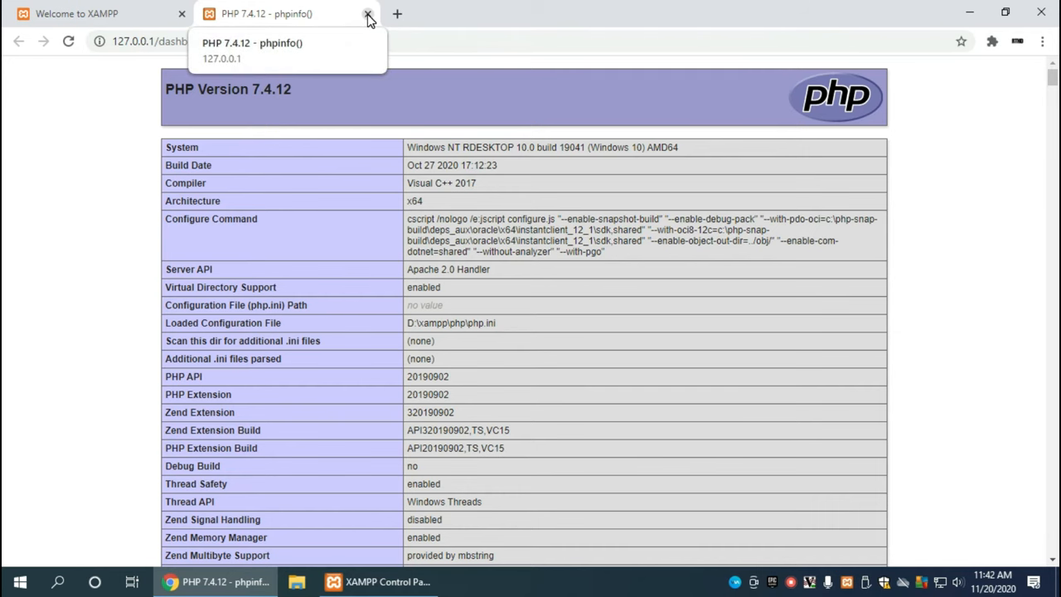
click(370, 15)
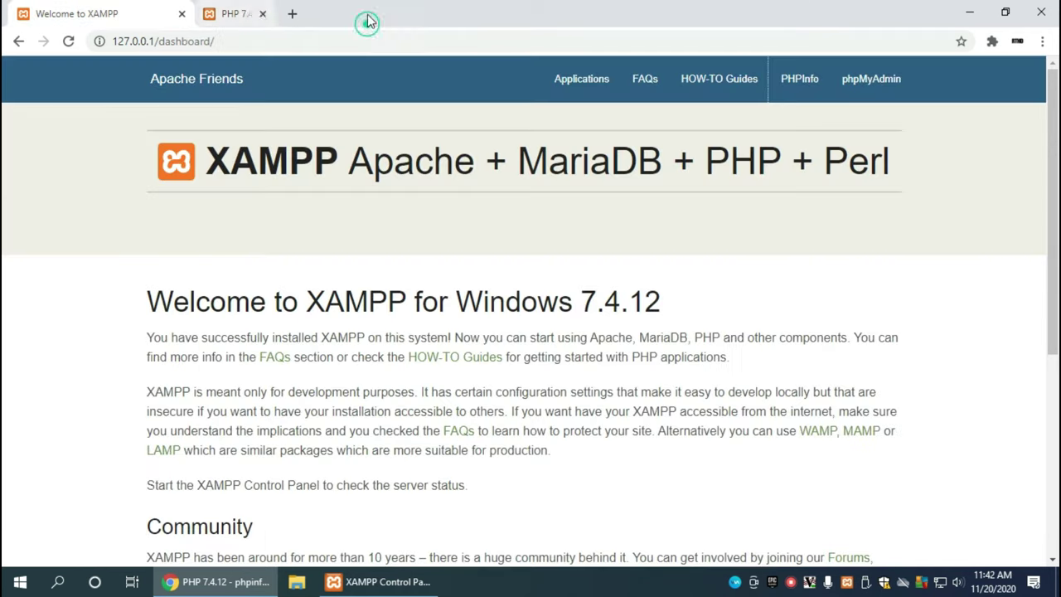
click(858, 86)
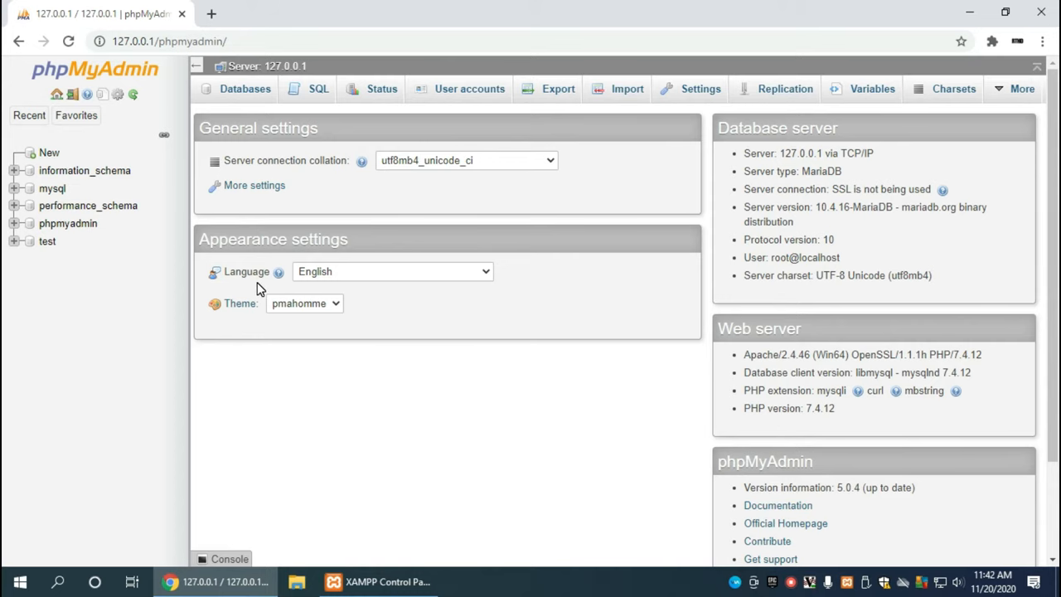
click(19, 41)
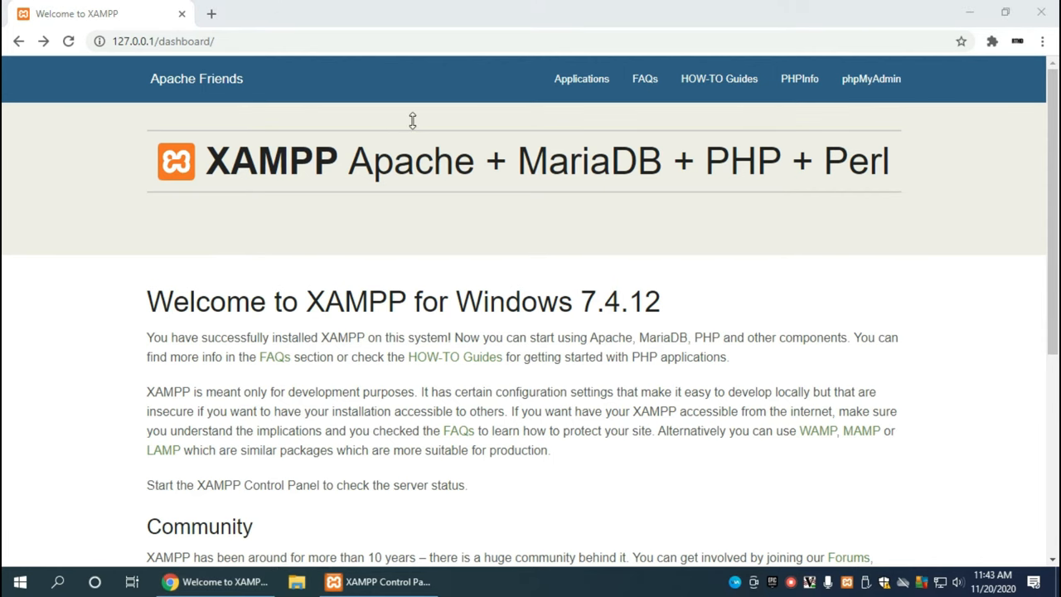
Browse File Explorer to the D:\xampp\htdocs folder.
drag(592, 102, 291, 4)
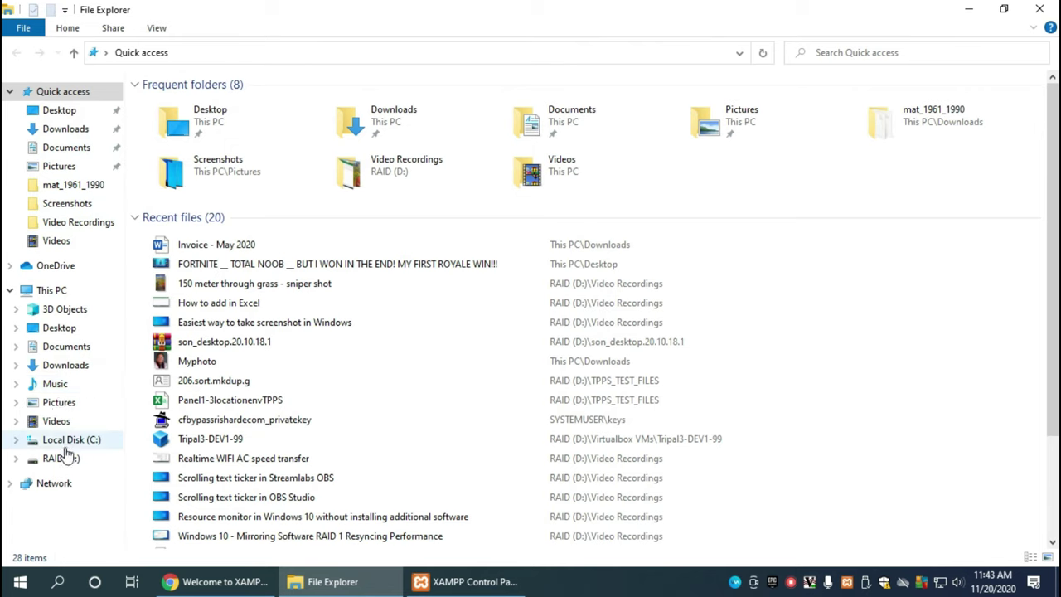
click(61, 458)
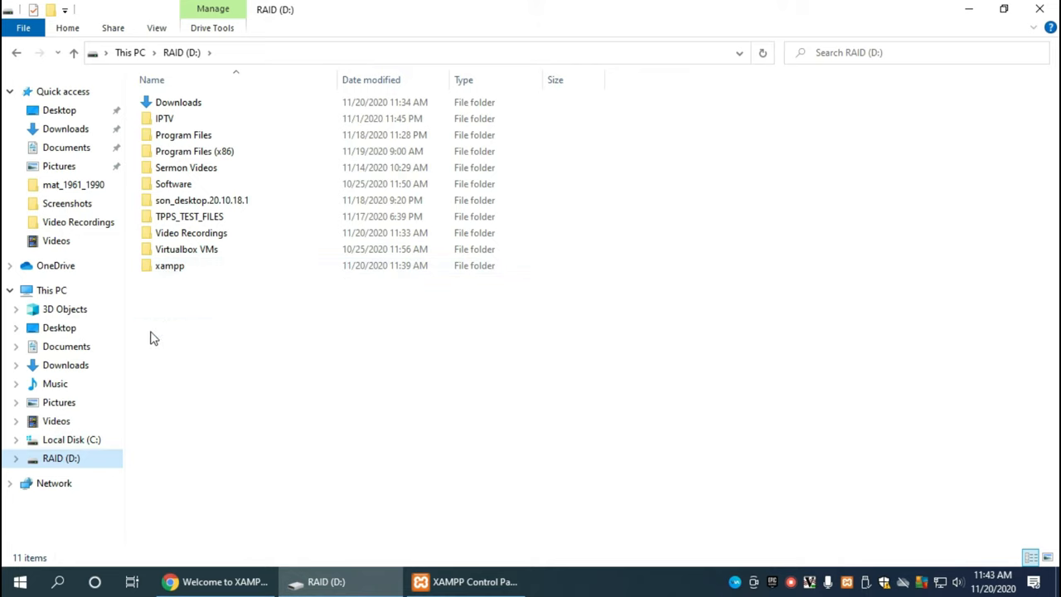
click(169, 265)
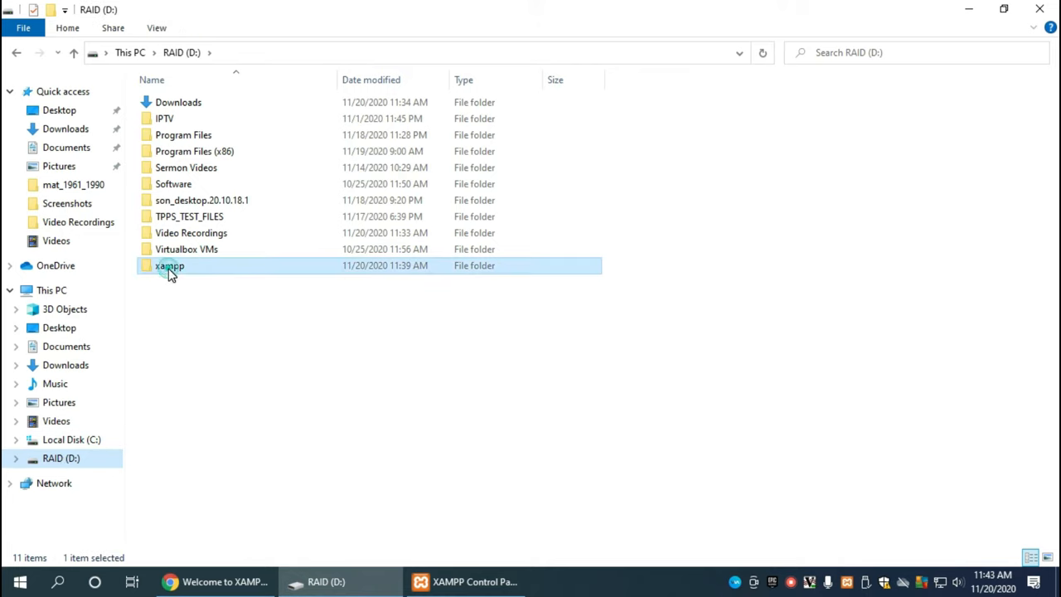
double_click(173, 269)
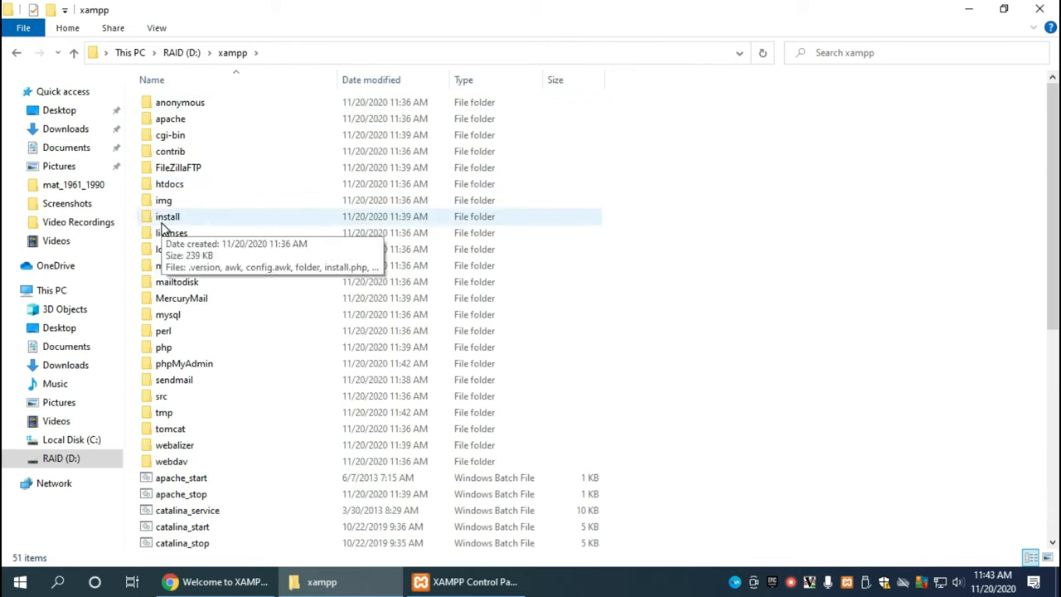
click(164, 188)
double_click(164, 188)
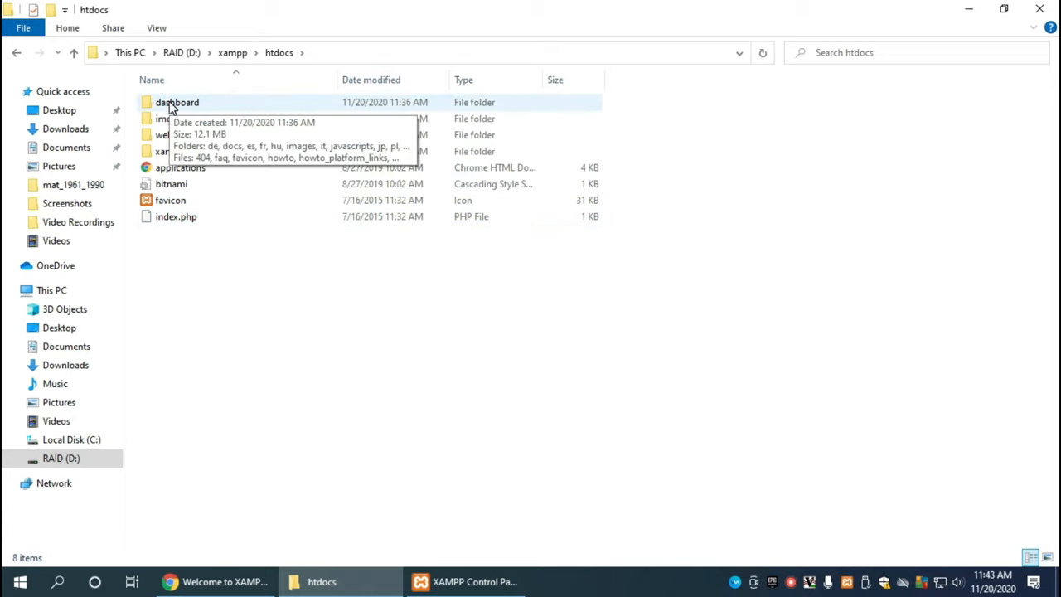
Rename index.php to index-old.php and return to the browser.
click(176, 217)
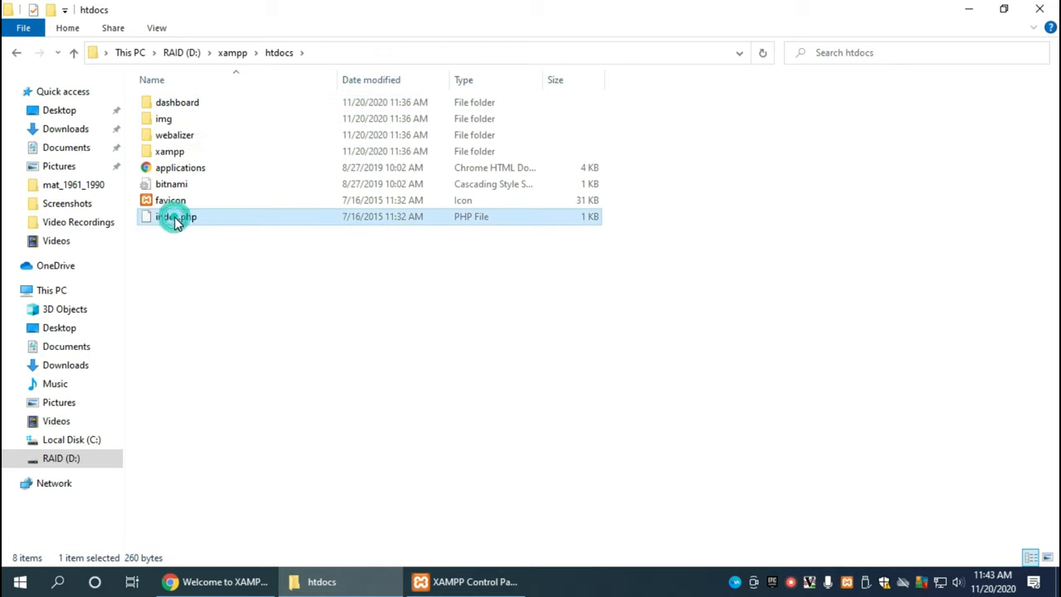
click(178, 217)
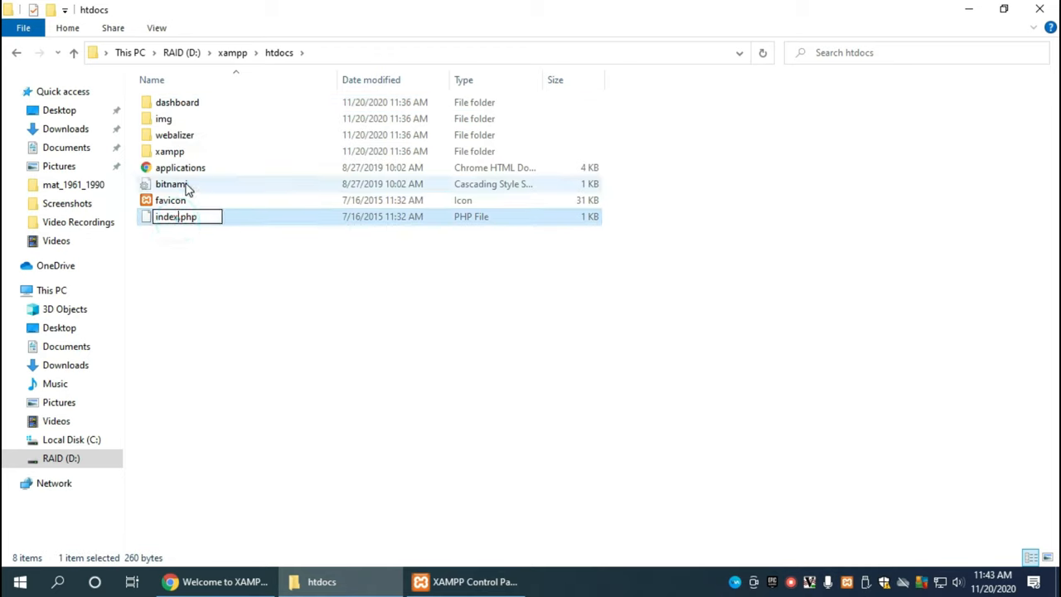
text(=)
key(BackSpace)
text(-old)
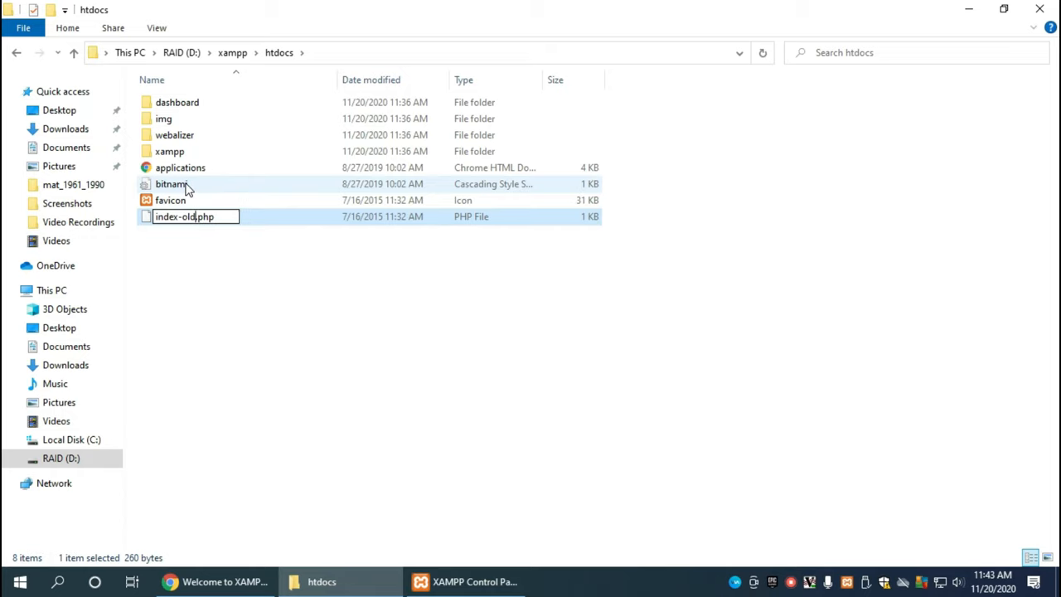
key(Return)
click(301, 356)
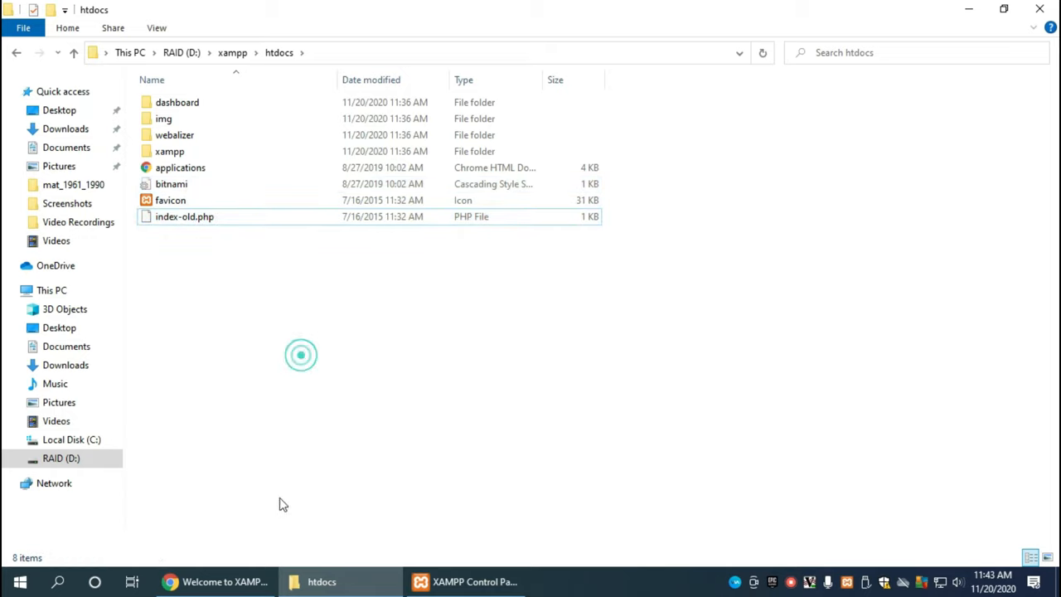
click(236, 581)
Remove '/dashboard/' from the address and load the bare 127.0.0.1 site root.
click(162, 41)
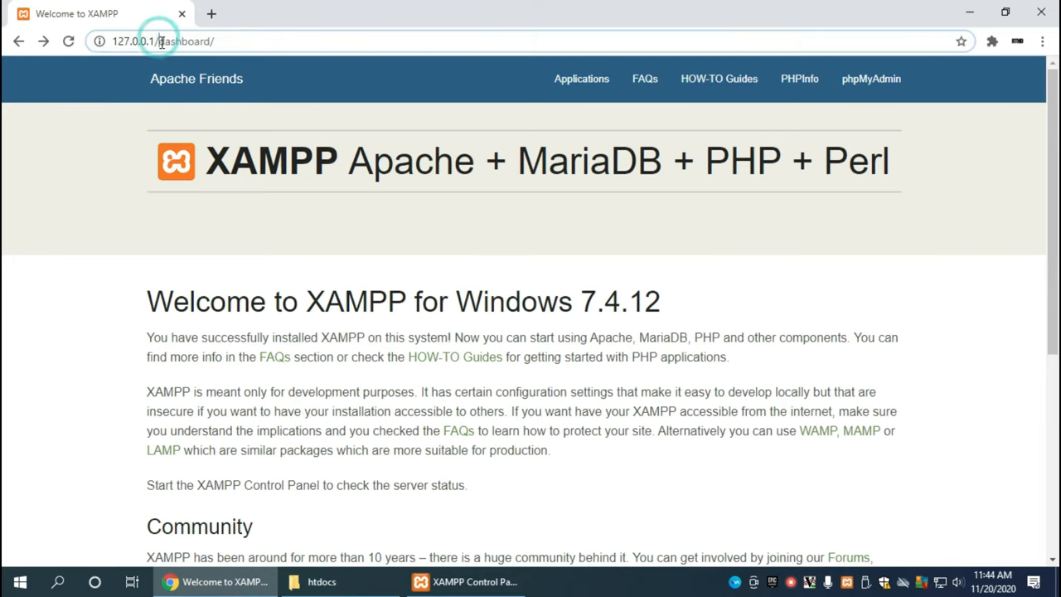
drag(151, 40, 216, 41)
key(BackSpace)
key(Return)
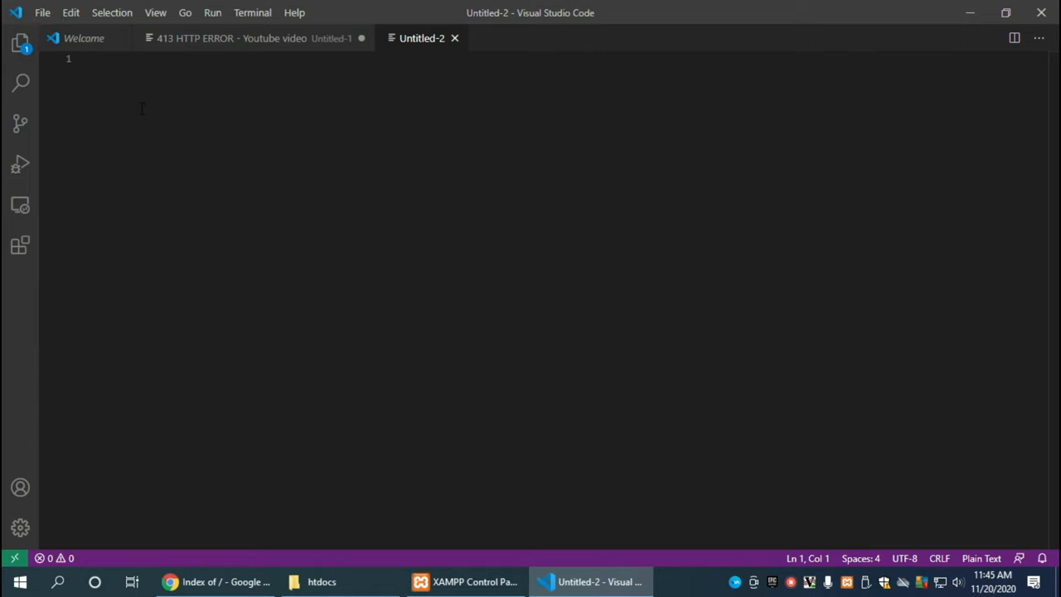
text(Hello)
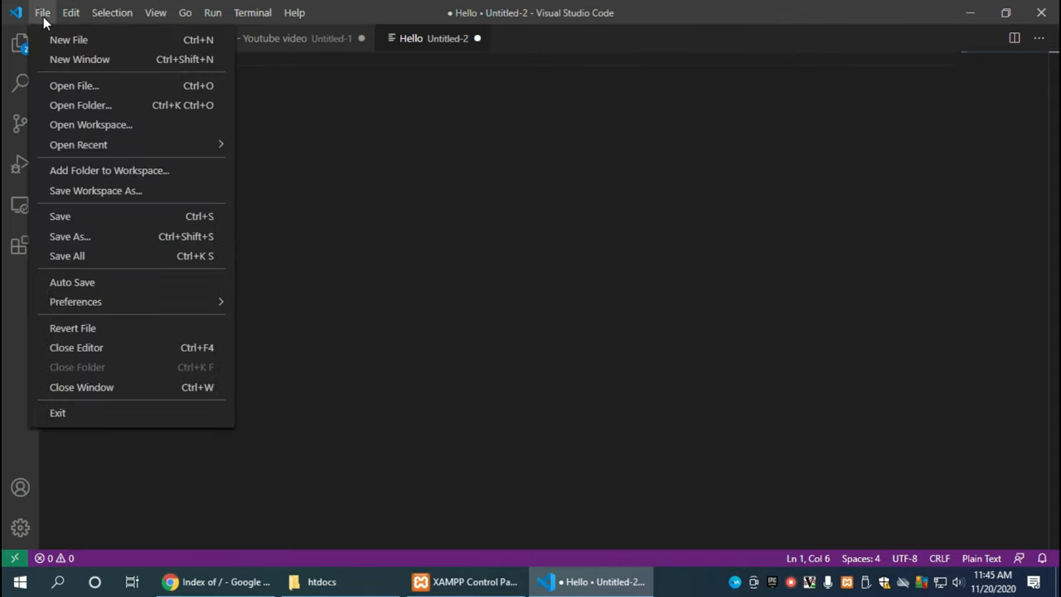
Start Save As and browse to D:\xampp\htdocs as the destination folder.
click(71, 239)
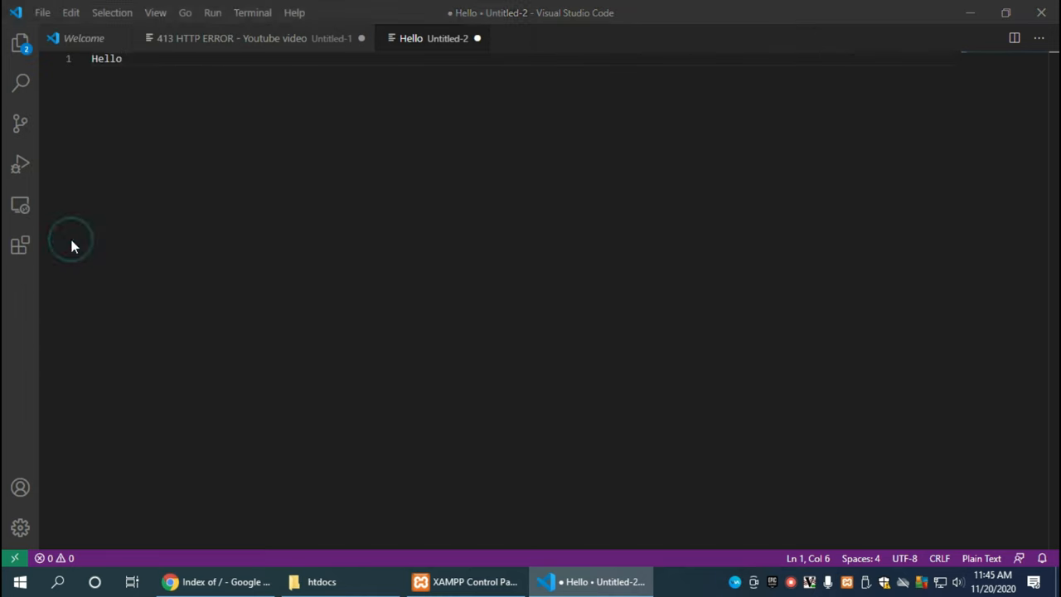
drag(122, 112, 123, 257)
click(67, 220)
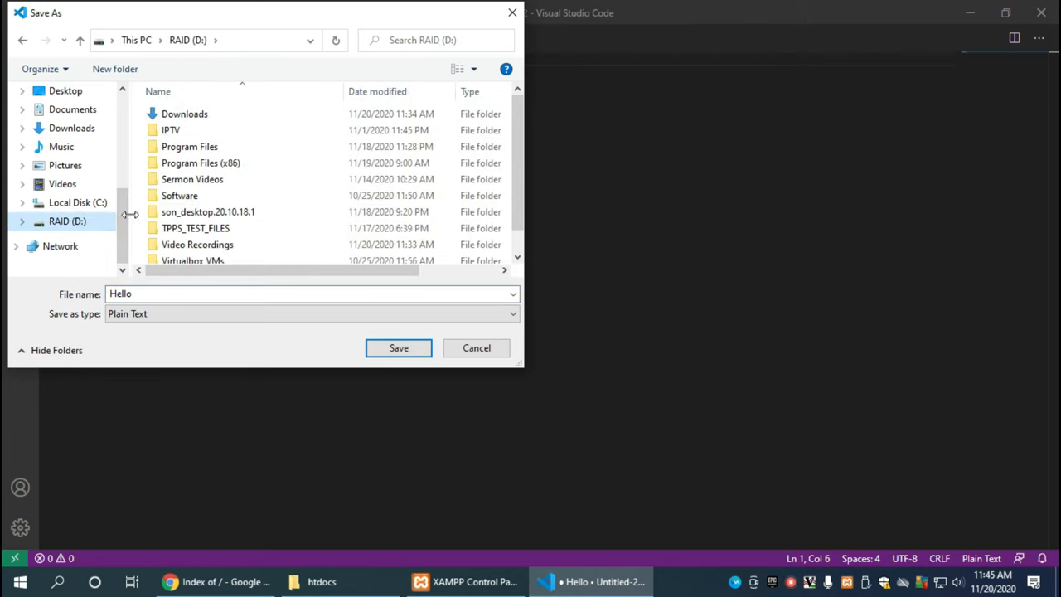
scroll(207, 215, down, 1)
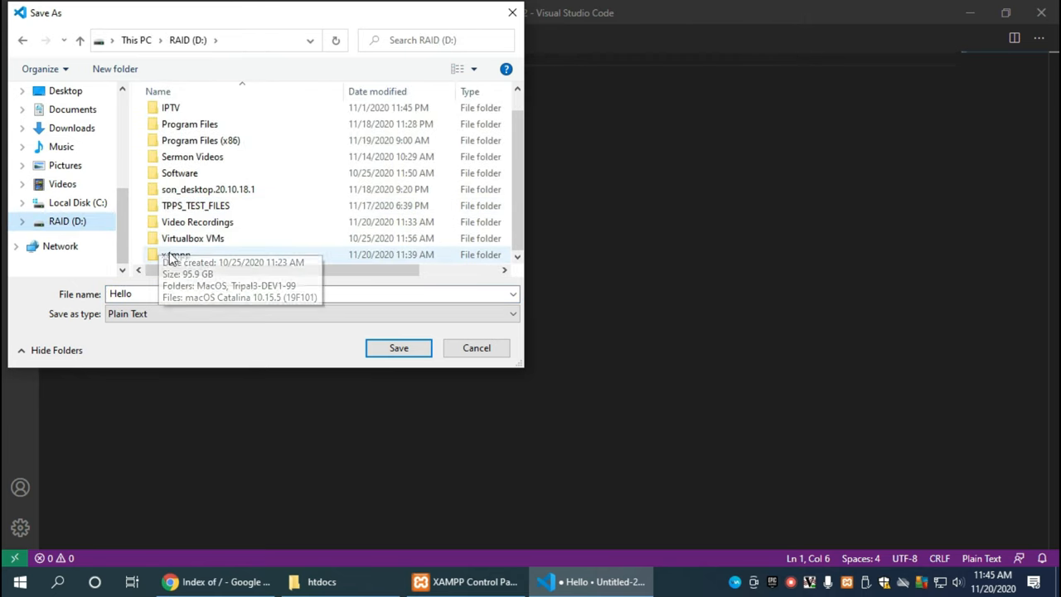
double_click(174, 255)
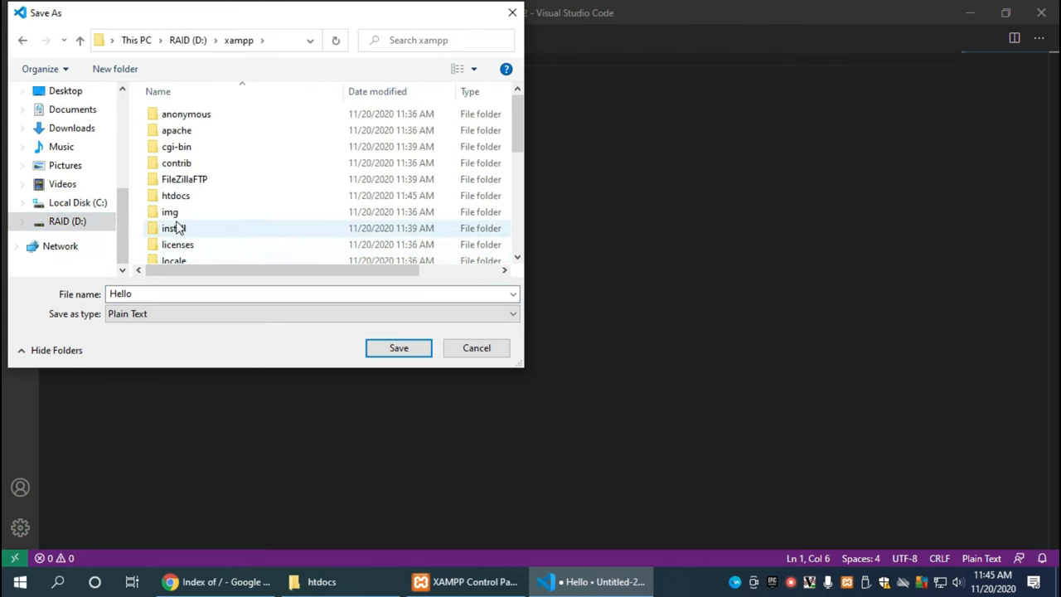
click(175, 195)
double_click(174, 196)
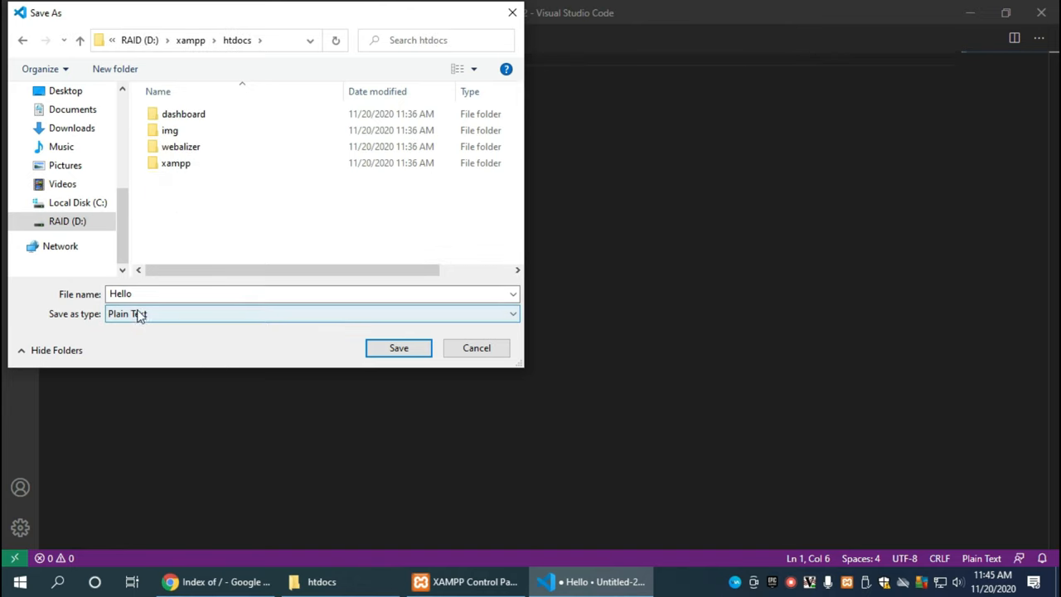
Keep Plain Text type, name the file index.php and save it into htdocs.
click(140, 314)
click(83, 319)
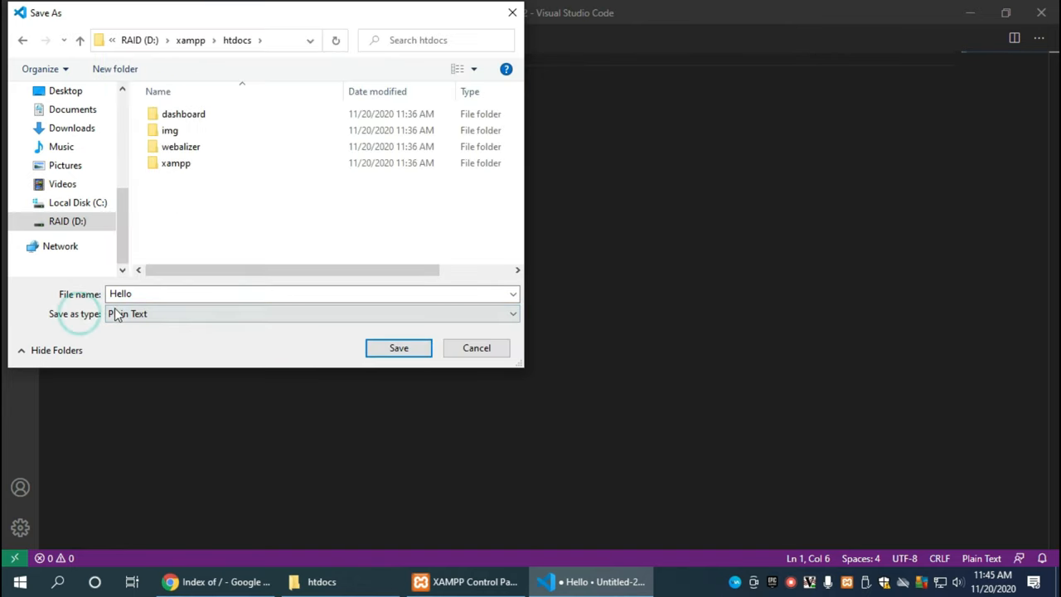
click(151, 294)
double_click(151, 294)
text(index.php)
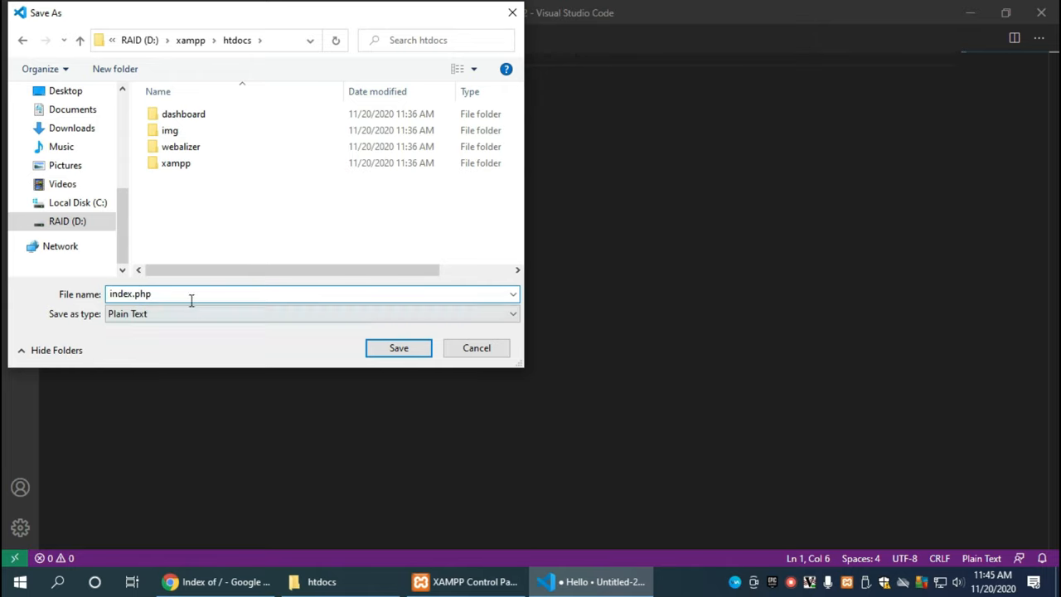
double_click(146, 295)
click(163, 293)
click(394, 347)
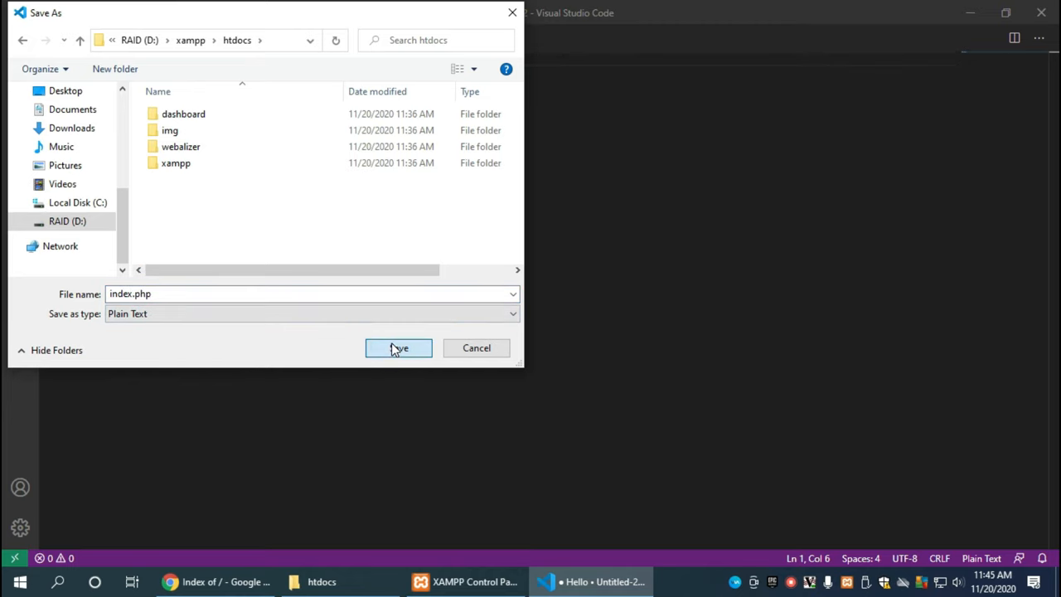
click(399, 348)
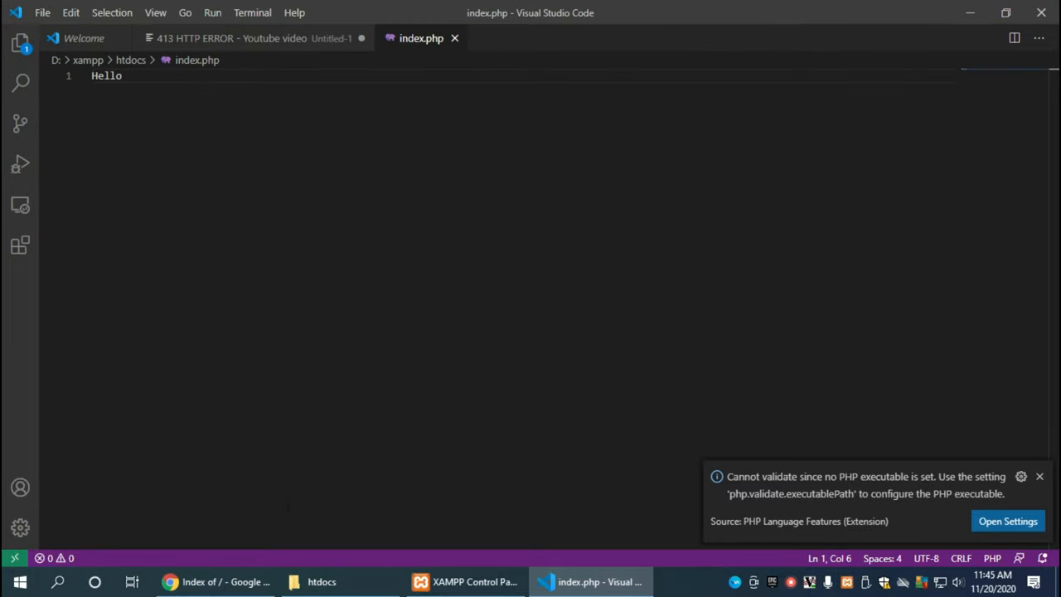
Verify index.php in the htdocs folder, then reload 127.0.0.1 in Chrome to show Hello.
mouse_move(215, 581)
click(321, 582)
click(176, 216)
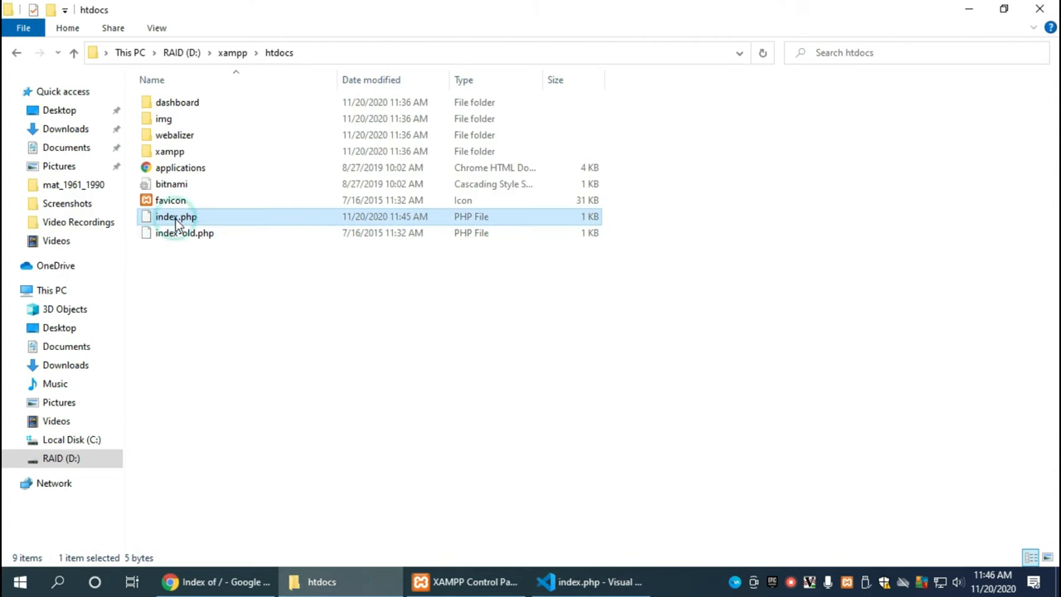
mouse_move(217, 581)
click(231, 581)
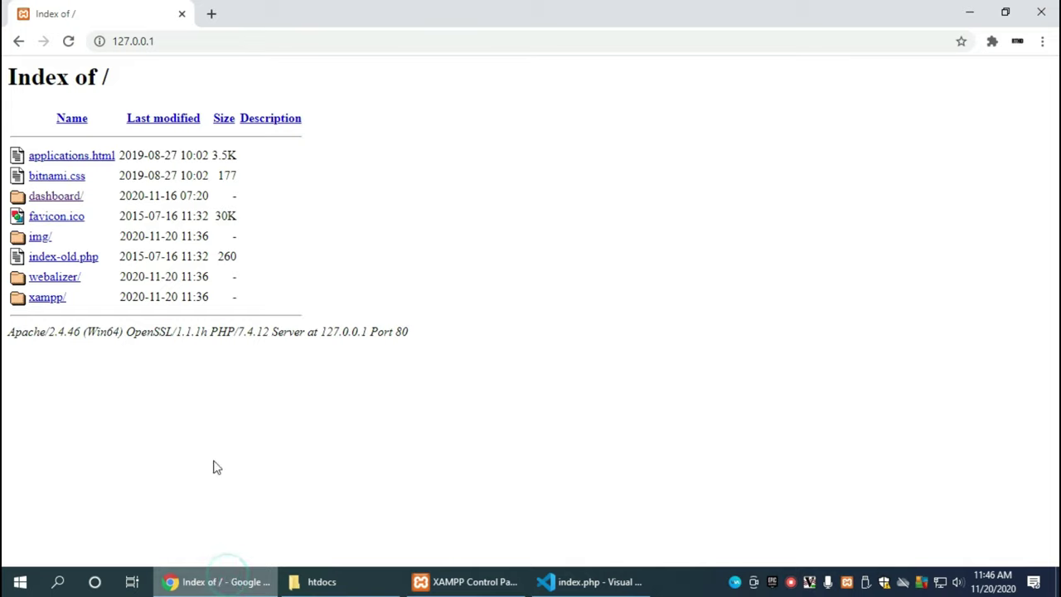
click(69, 41)
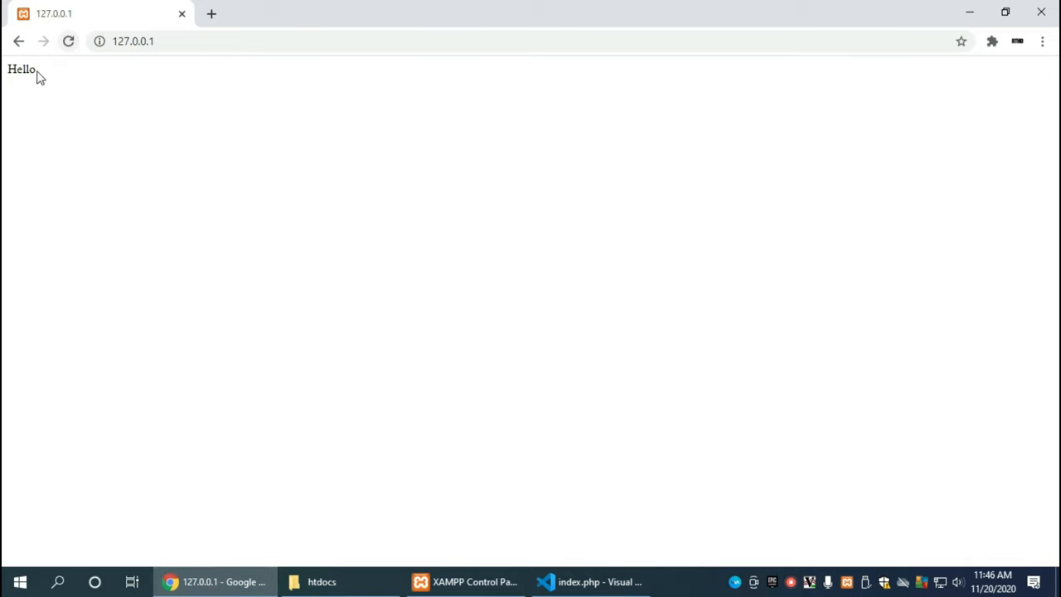